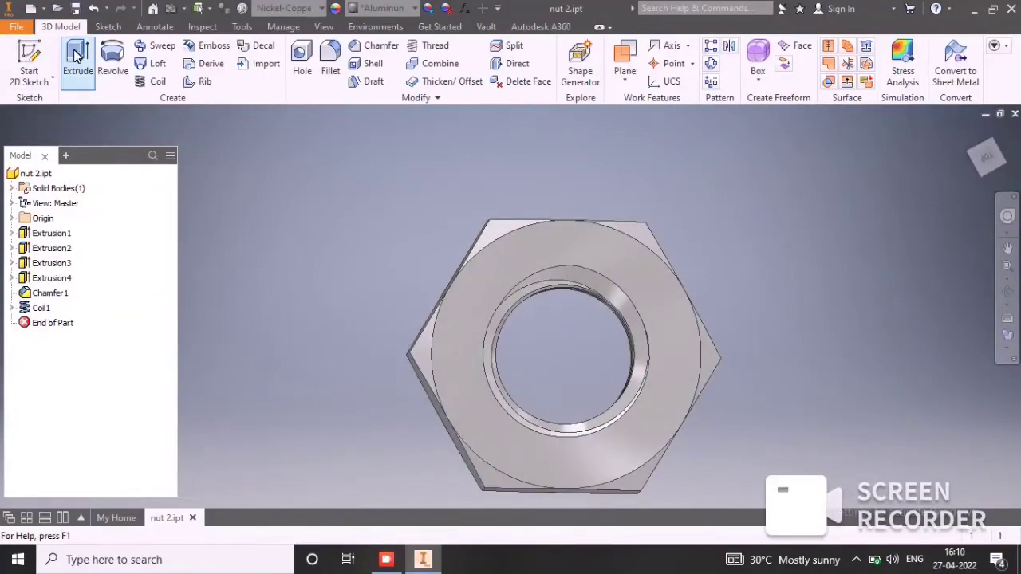
# Create a new part from the metric Standard (mm).ipt template and accept the style conflict notice.
pyautogui.click(29, 27)
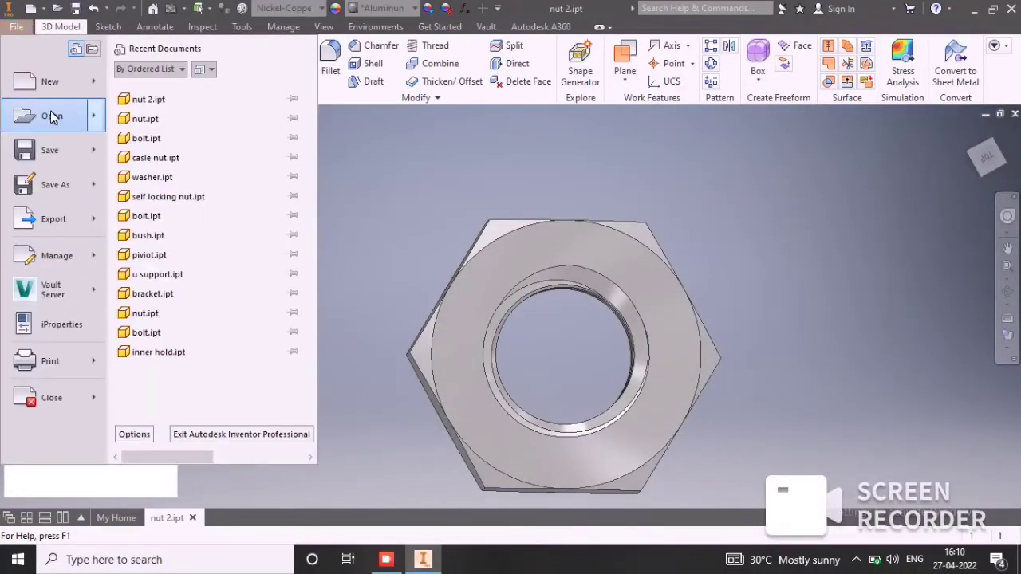
pyautogui.press('Escape')
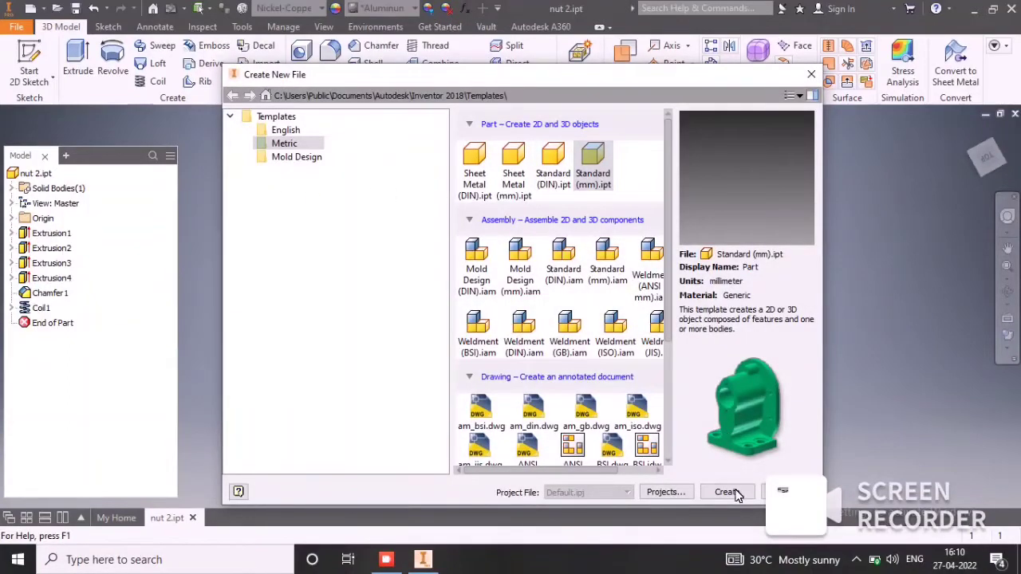
pyautogui.click(731, 492)
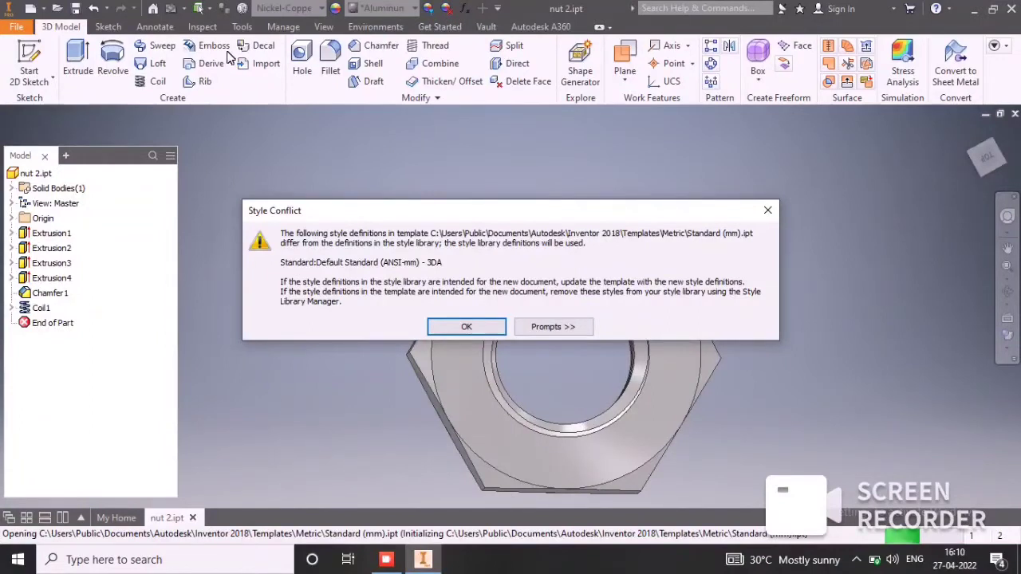
pyautogui.click(440, 329)
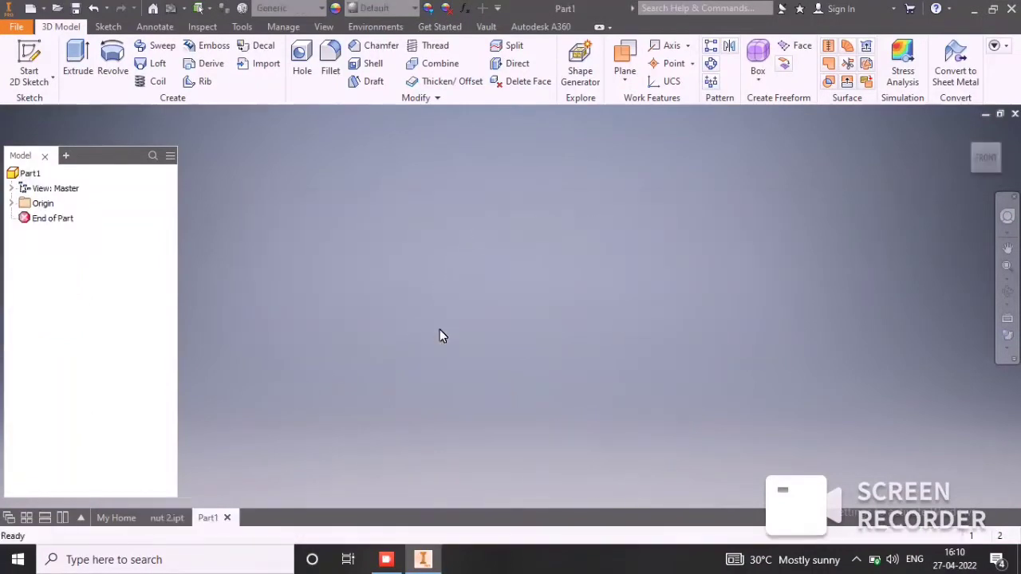
# On the XZ plane, sketch an inscribed six-sided polygon about 24 mm across flats, centred on the origin.
pyautogui.click(36, 61)
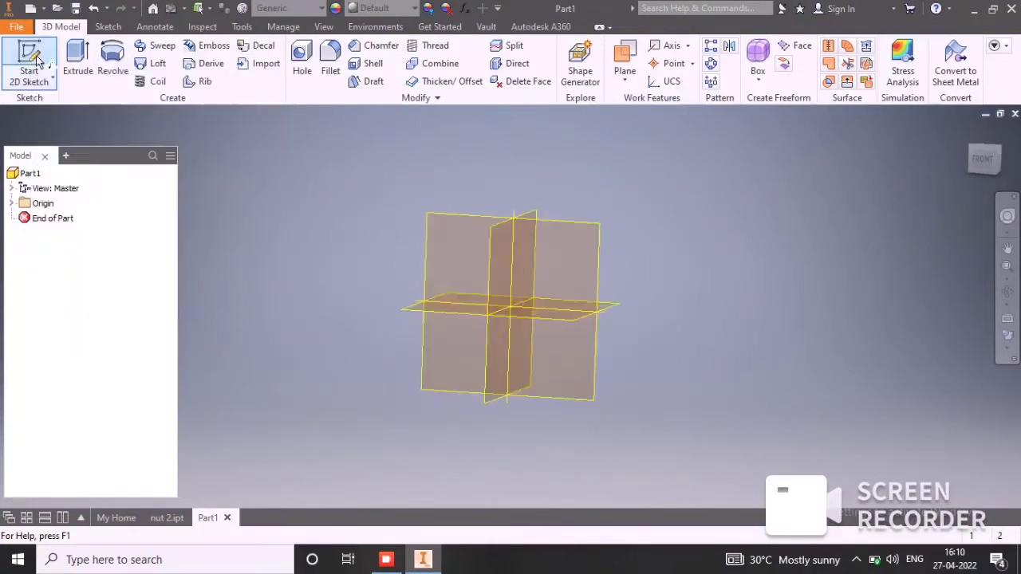
pyautogui.click(968, 135)
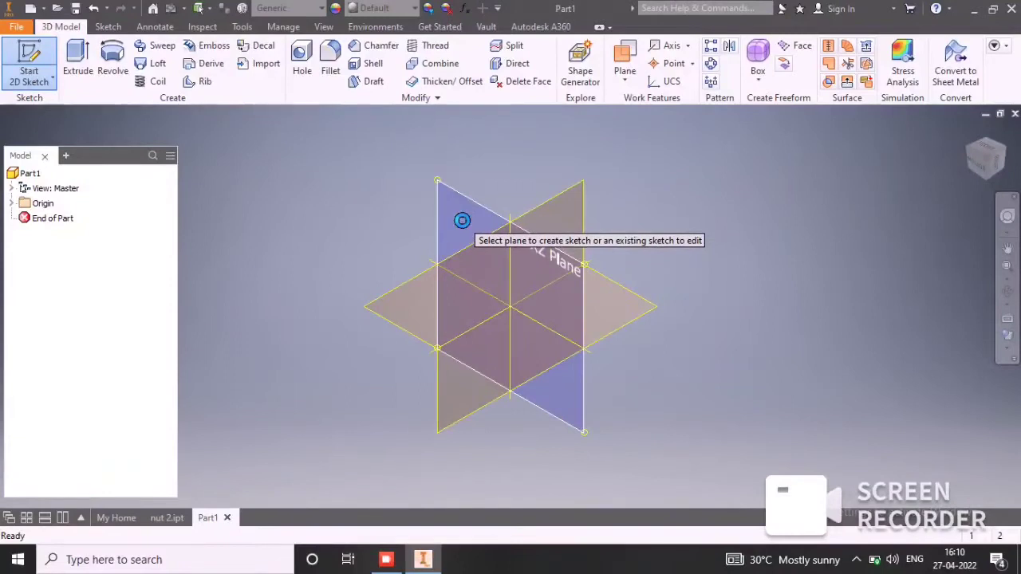
pyautogui.click(452, 215)
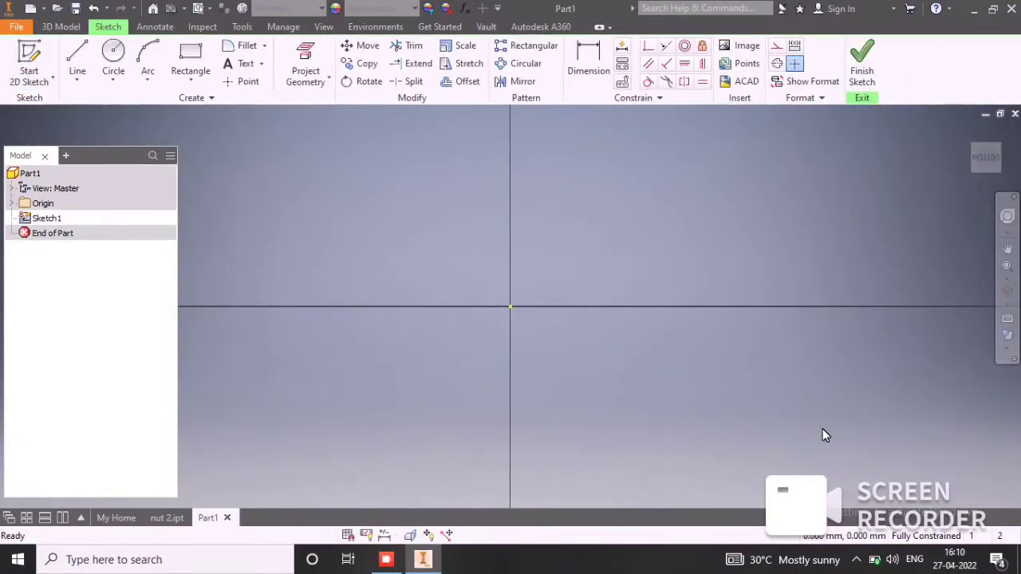
pyautogui.click(191, 79)
pyautogui.click(201, 373)
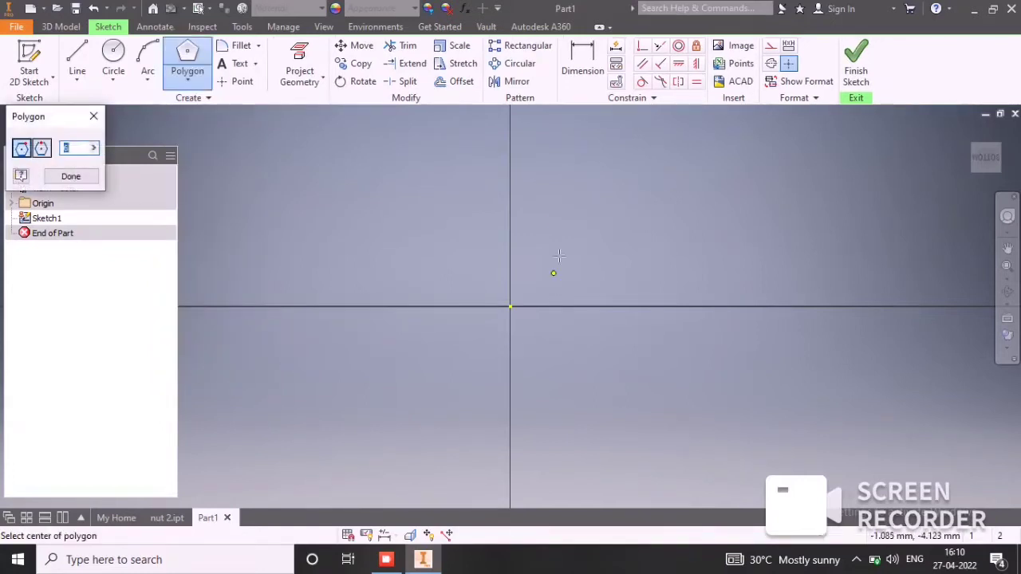
pyautogui.click(22, 151)
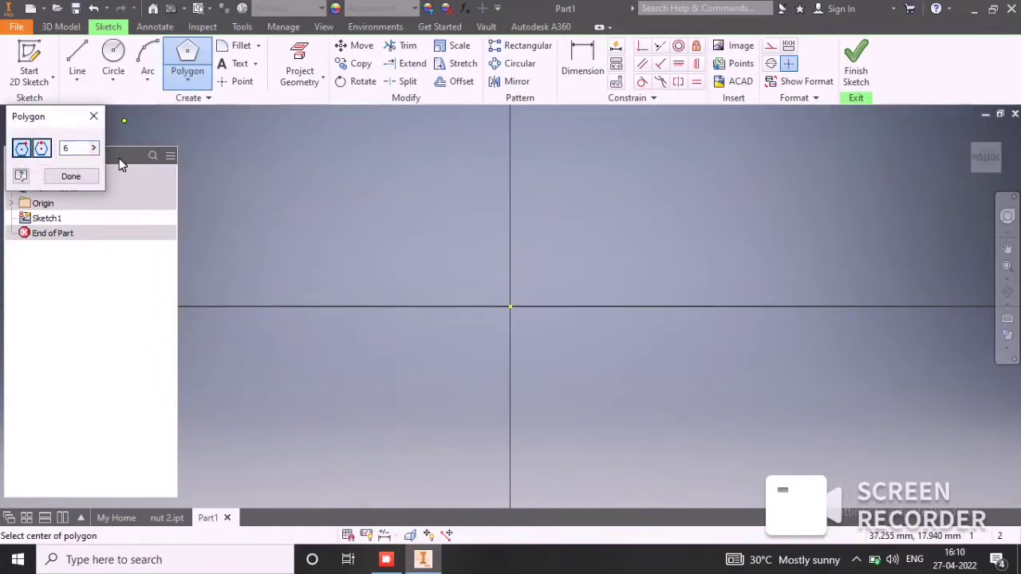
pyautogui.click(511, 307)
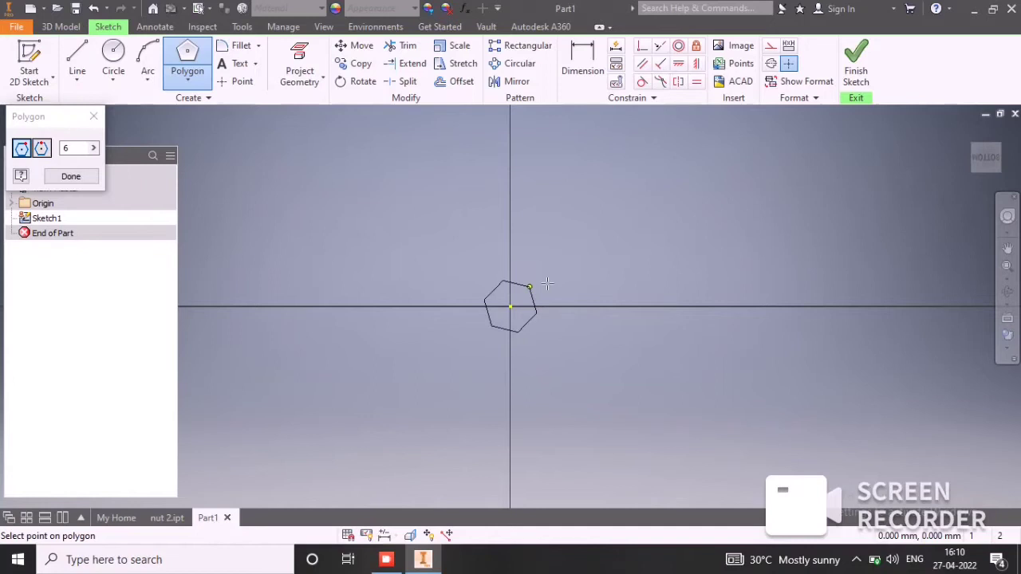
pyautogui.click(511, 166)
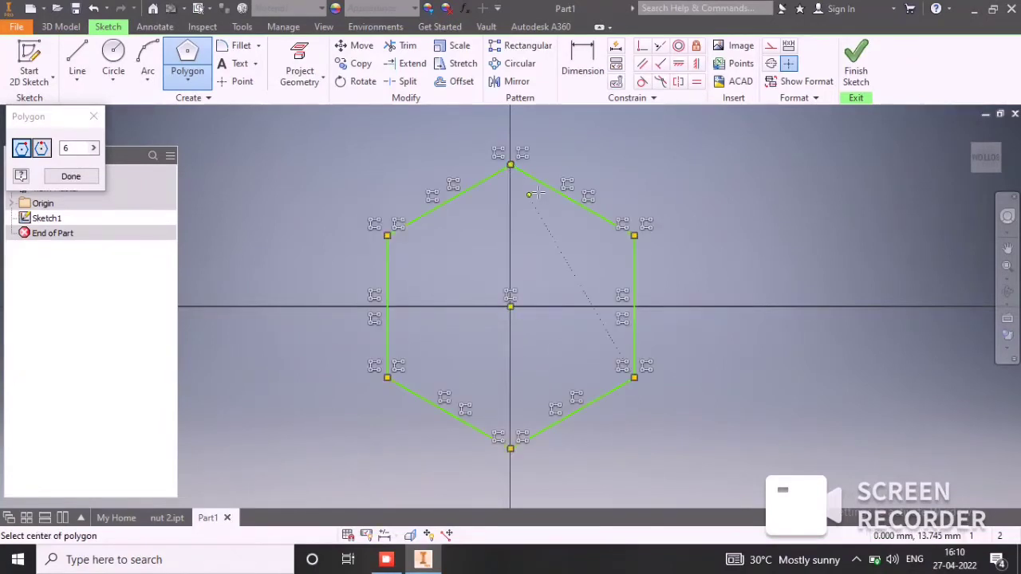
# Dimension the distance between the hexagon's two vertical sides as 19 mm.
pyautogui.click(583, 50)
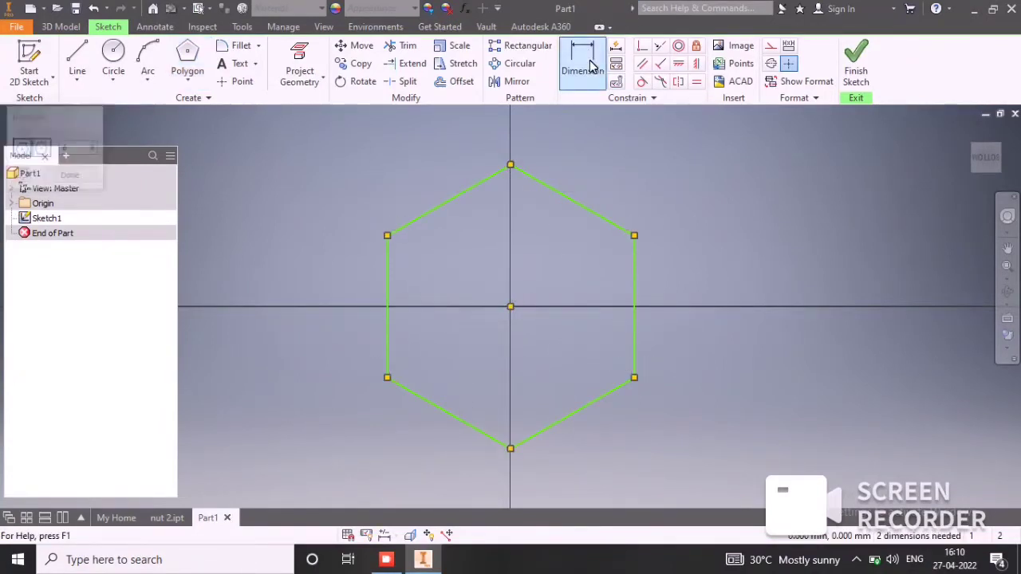
pyautogui.click(635, 284)
pyautogui.click(387, 286)
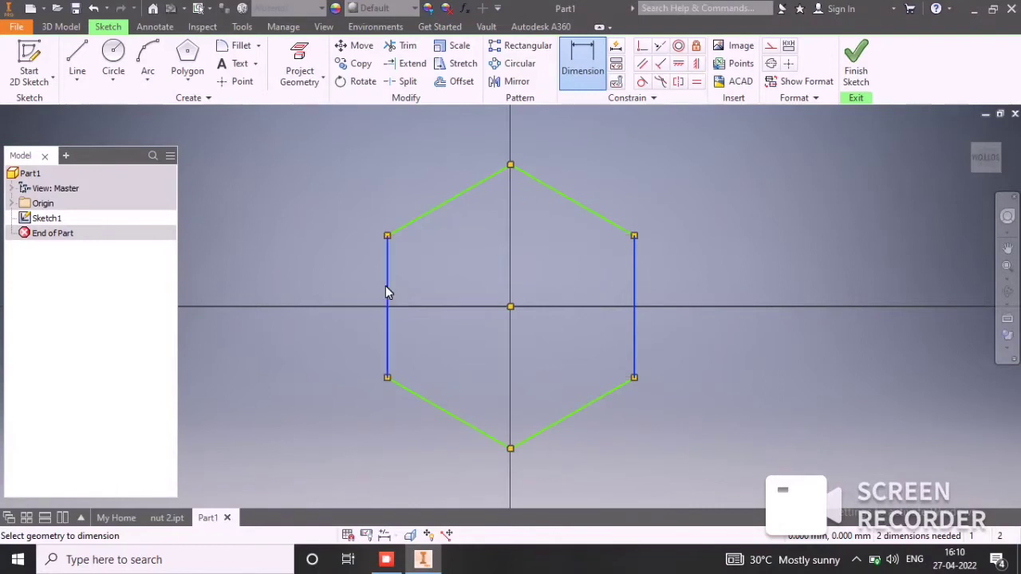
pyautogui.moveTo(516, 183); pyautogui.dragTo(493, 312, button='middle')
pyautogui.scroll(1, 492, 311)
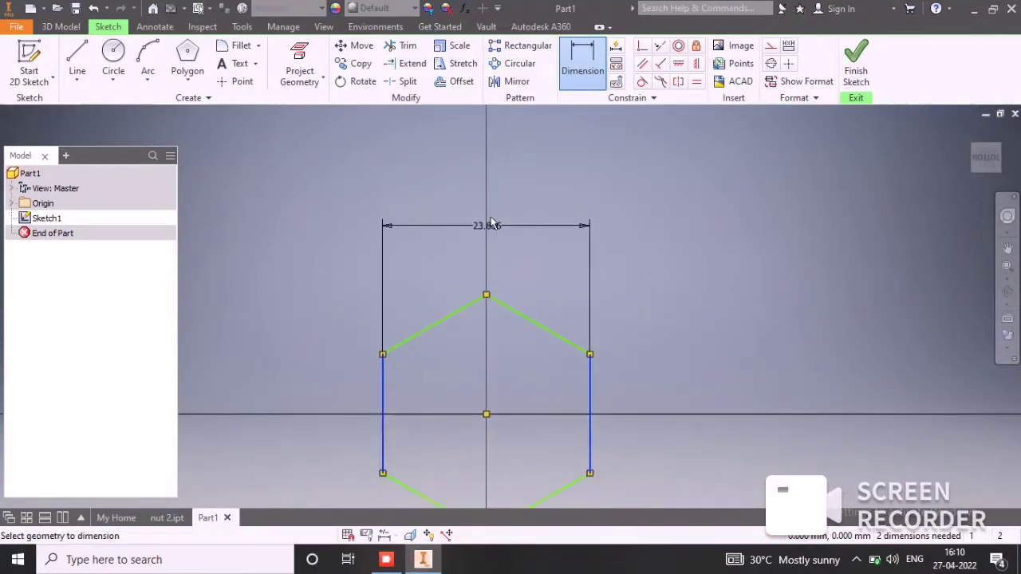
pyautogui.click(494, 163)
pyautogui.write('19')
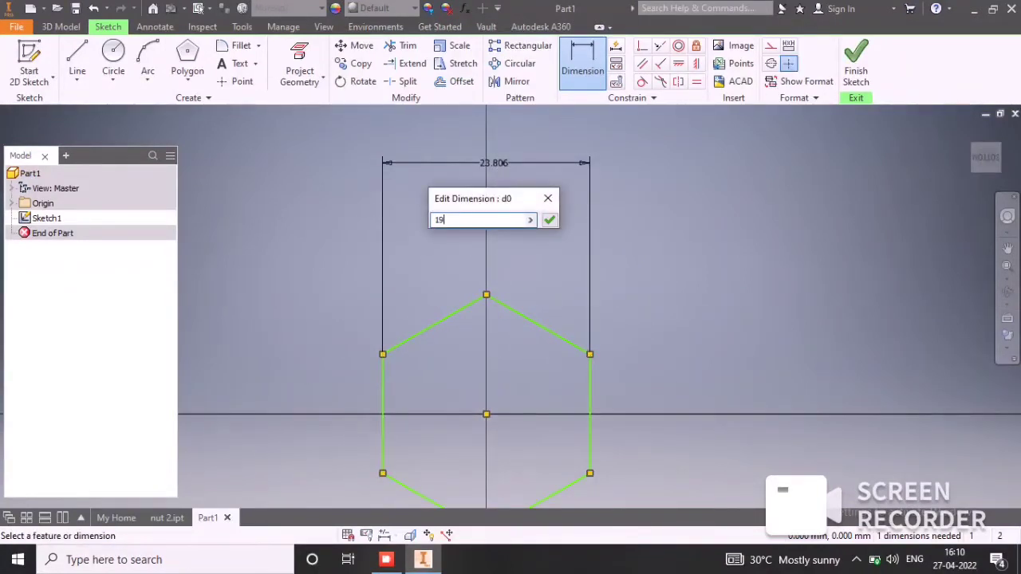
pyautogui.press('Return')
pyautogui.scroll(2, 526, 261)
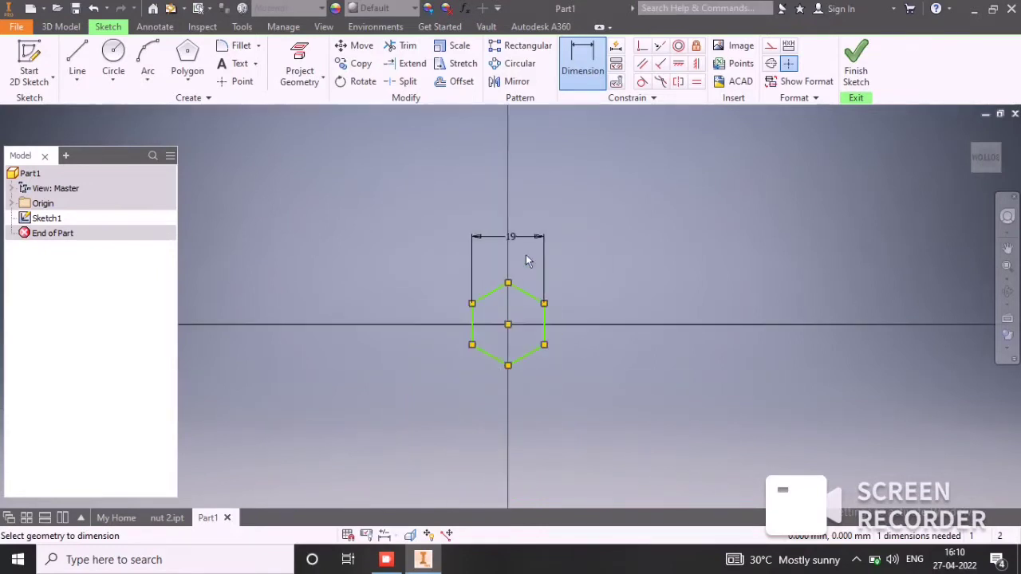
# Apply vertical and horizontal constraints so the hexagon has two horizontal sides and is fully constrained, and finish the sketch.
pyautogui.click(696, 63)
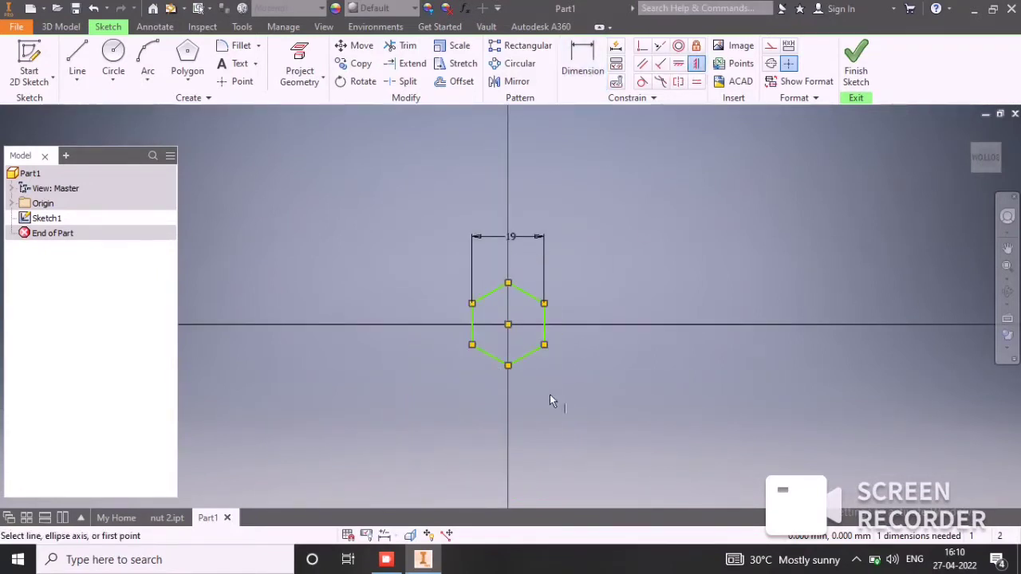
pyautogui.click(542, 325)
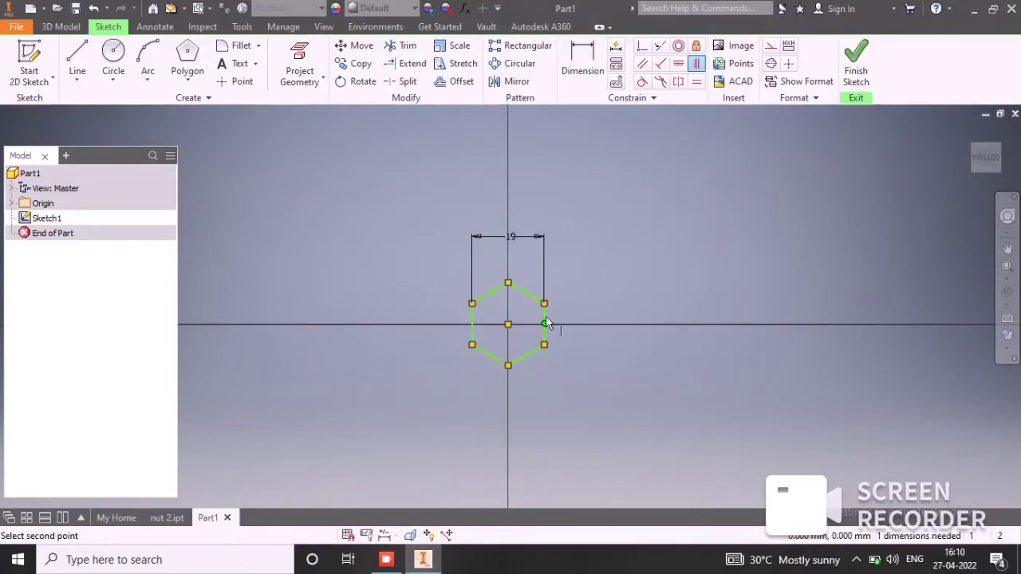
pyautogui.click(545, 319)
pyautogui.scroll(2, 585, 224)
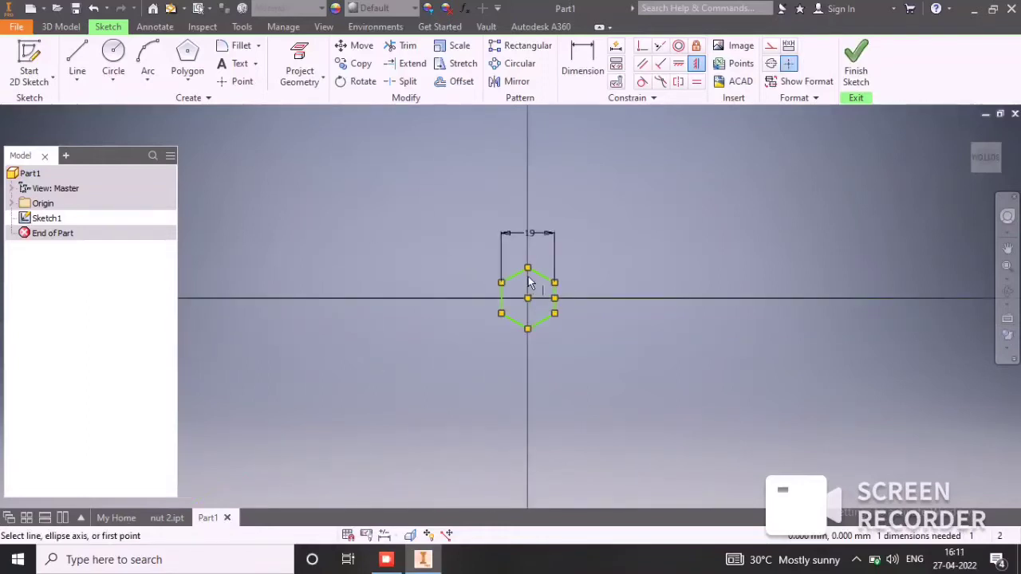
pyautogui.click(679, 63)
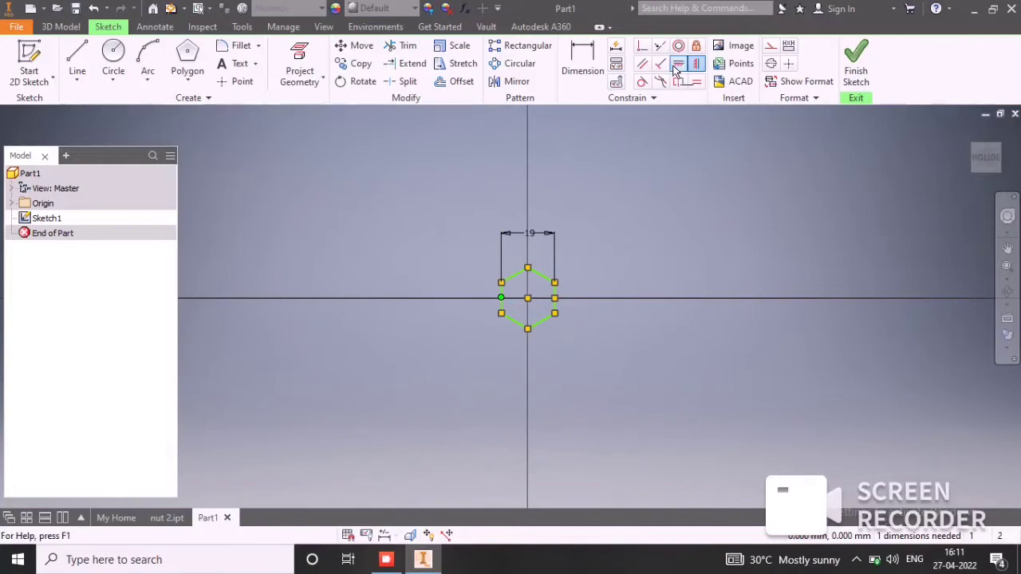
pyautogui.click(528, 330)
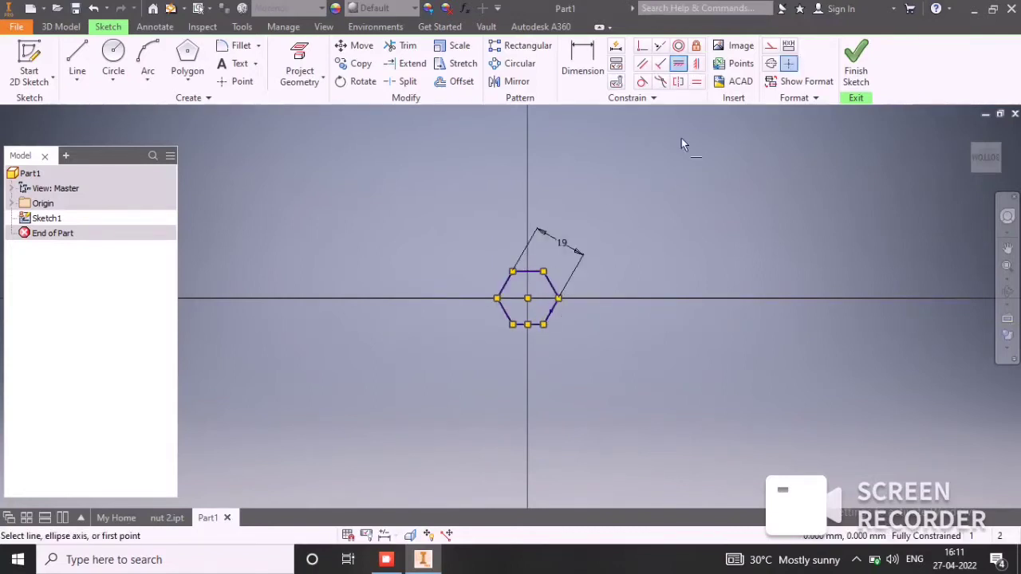
pyautogui.click(860, 58)
# Extrude the hexagon 7.5 mm symmetrically about the sketch plane.
pyautogui.click(86, 63)
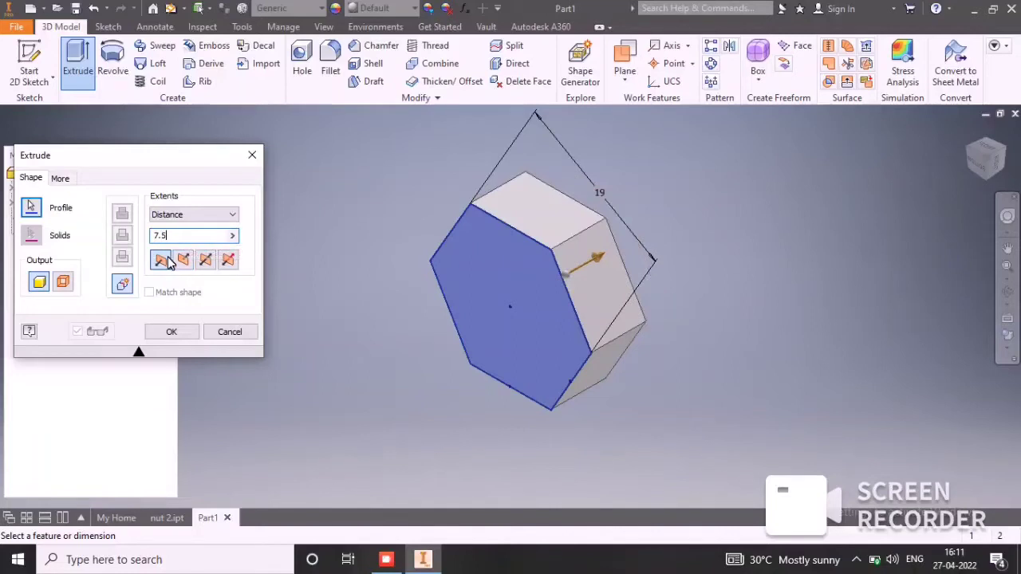
pyautogui.click(204, 264)
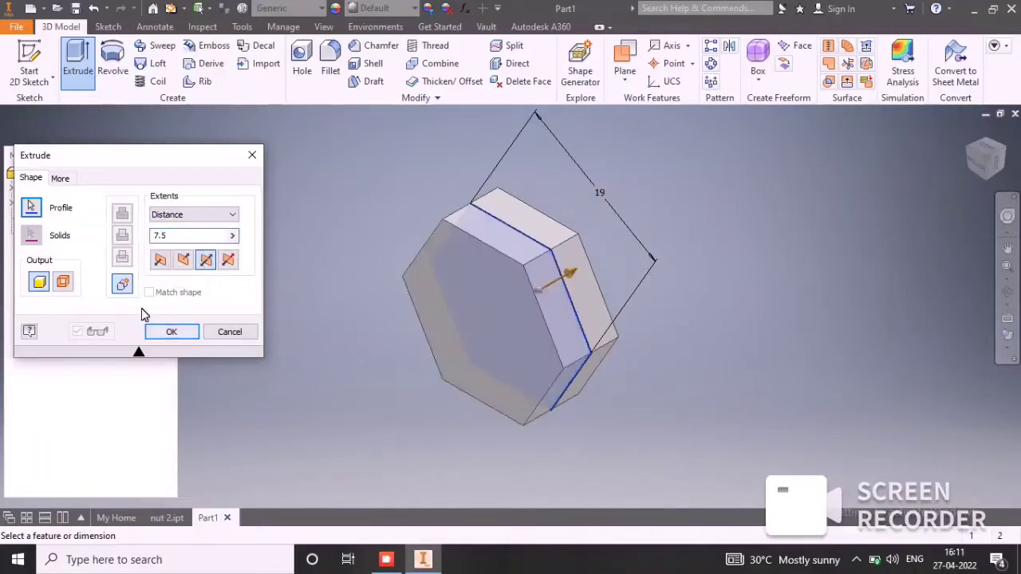
pyautogui.click(167, 332)
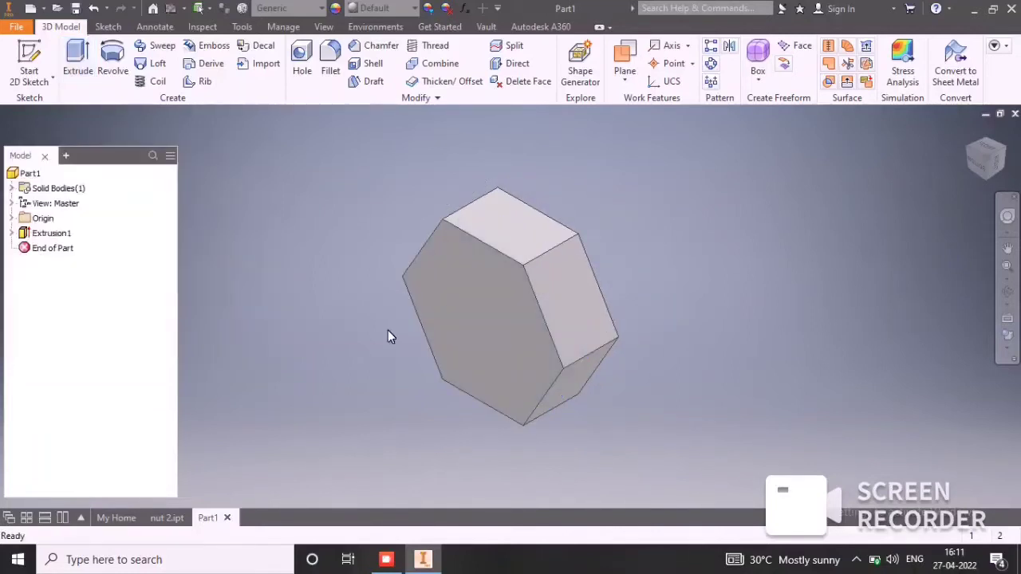
# On the front hexagonal face, sketch a circle centred on the origin and tangent to the hexagon's sides, and finish the sketch.
pyautogui.click(467, 315)
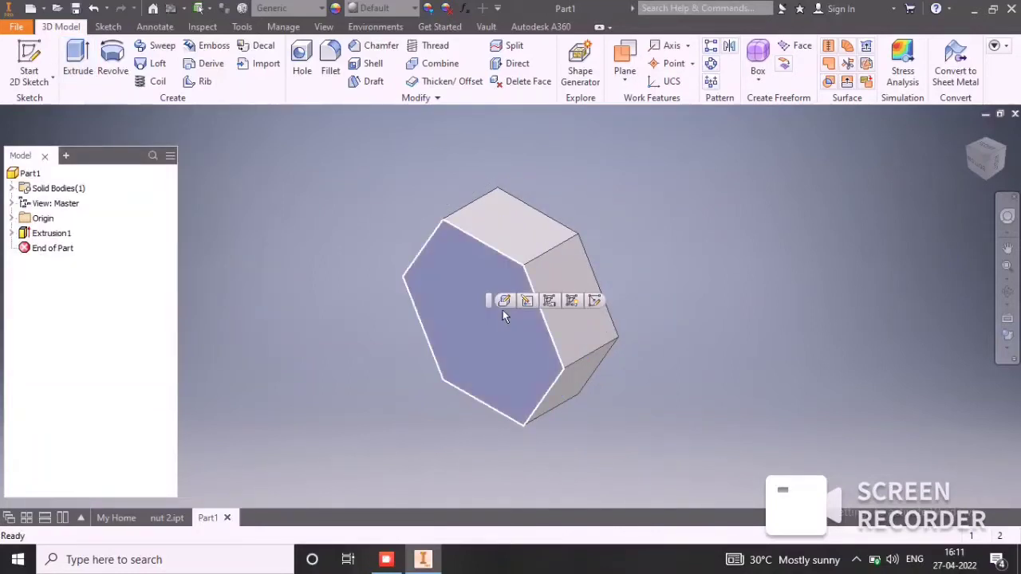
pyautogui.click(594, 301)
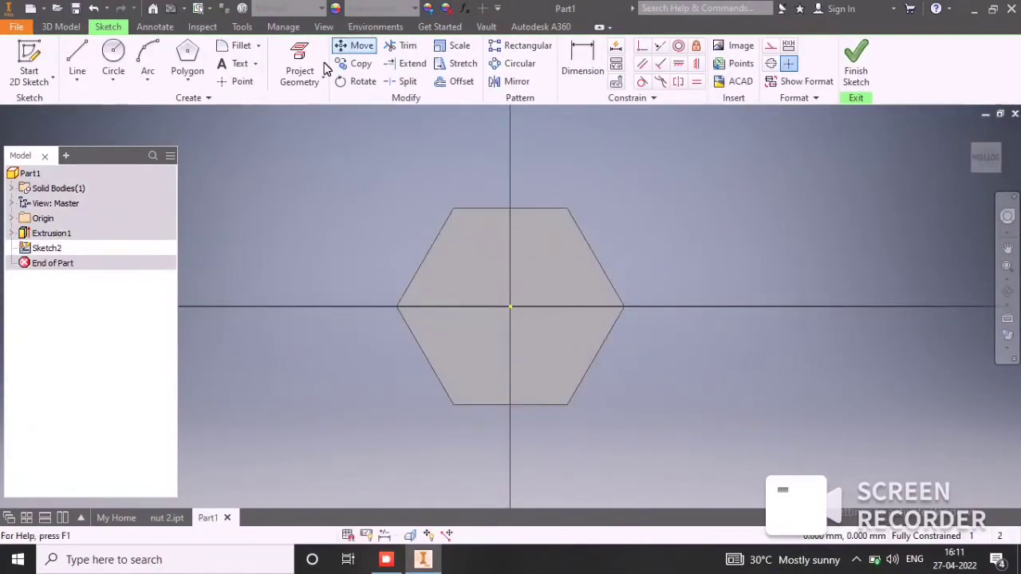
pyautogui.click(114, 60)
pyautogui.click(511, 308)
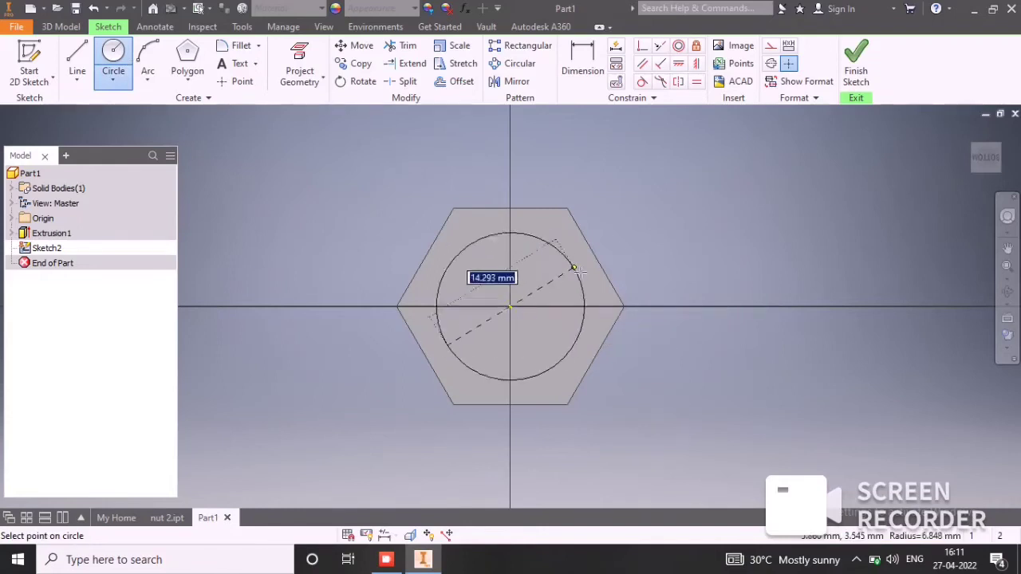
pyautogui.press('Escape')
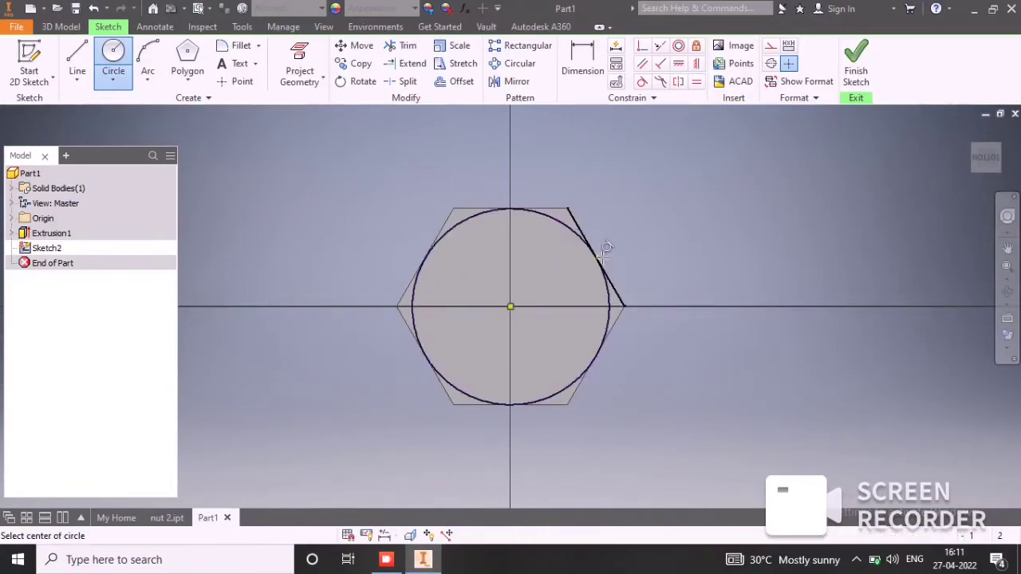
pyautogui.click(600, 258)
pyautogui.click(856, 64)
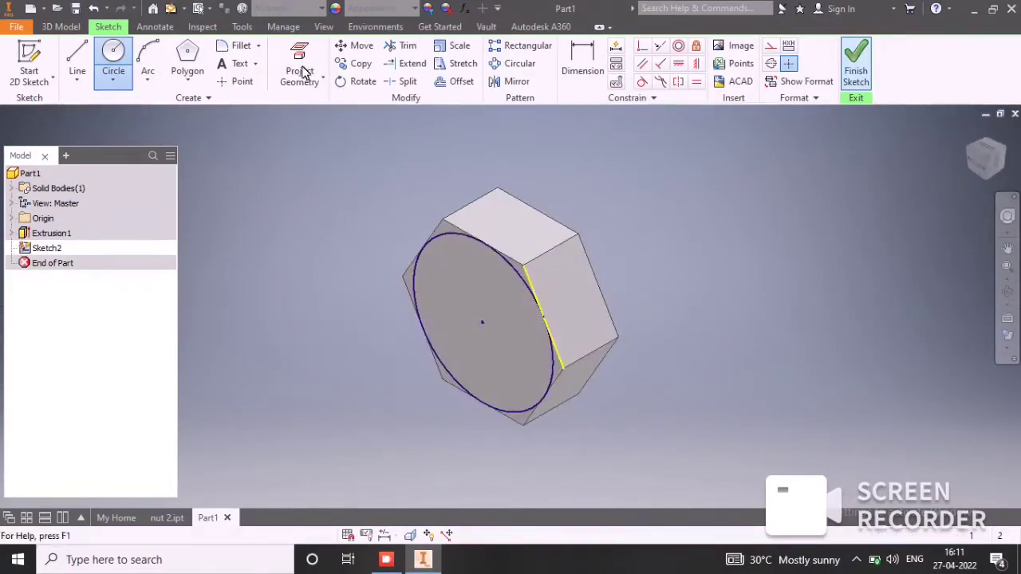
# Extrude the circle 7.5 mm into the hexagon as an Intersect with a 45° taper to chamfer the front corners.
pyautogui.click(78, 60)
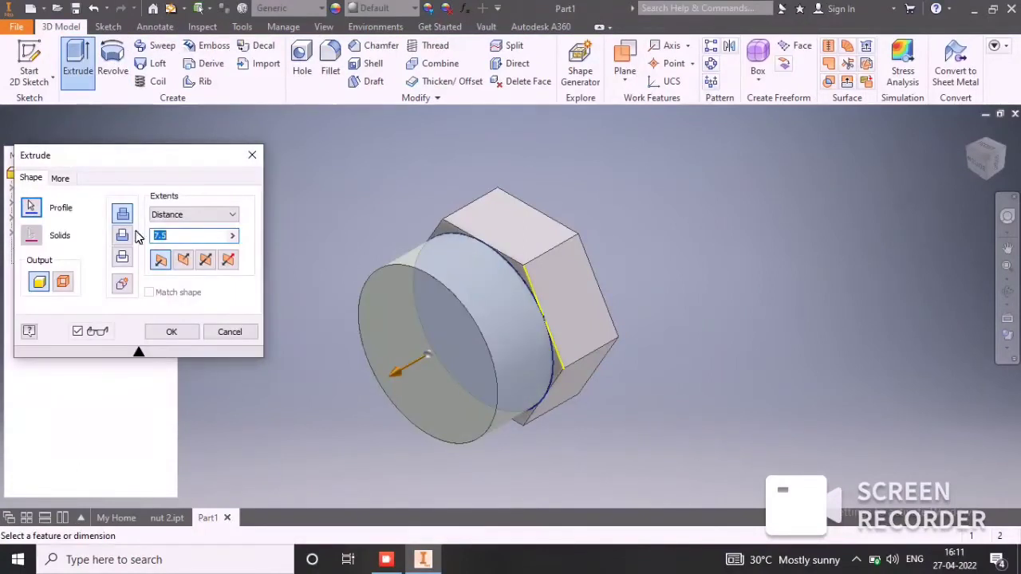
pyautogui.click(182, 259)
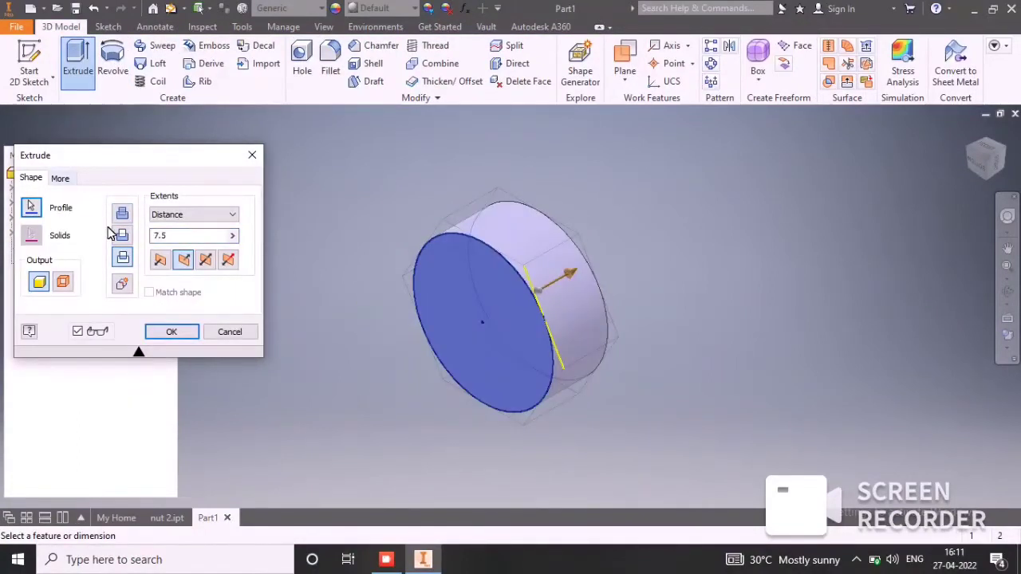
pyautogui.click(64, 178)
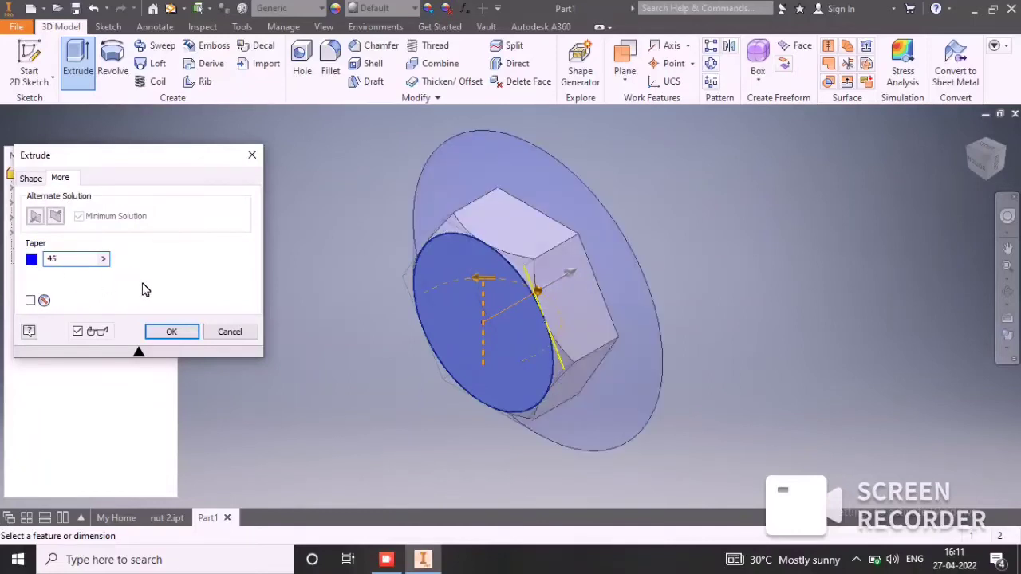
pyautogui.click(168, 334)
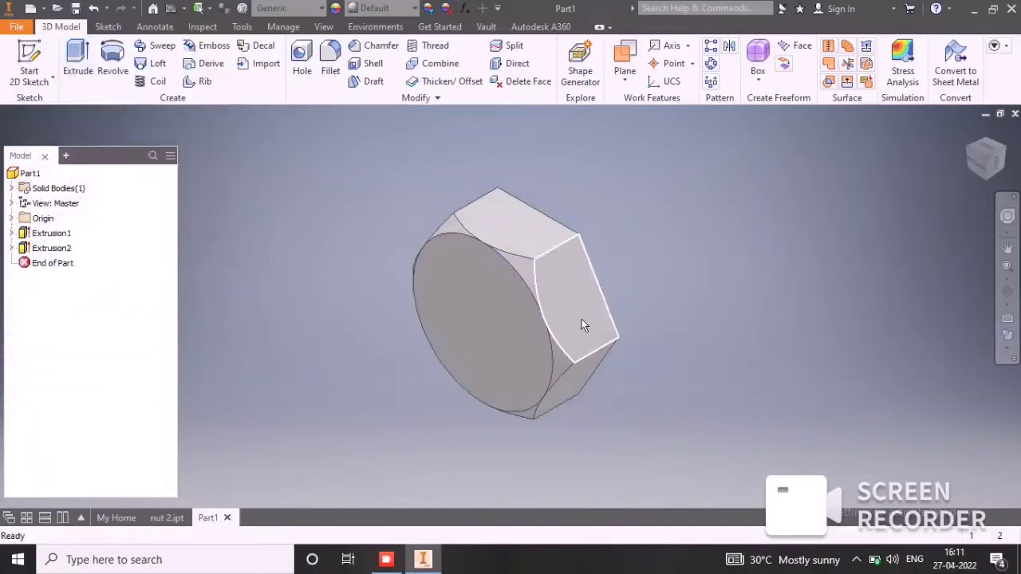
# On the opposite, unchamfered hexagonal face, sketch a circle centred on the origin and tangent to the hexagon's sides.
pyautogui.keyDown('shift'); pyautogui.moveTo(627, 337); pyautogui.dragTo(551, 330, button='middle'); pyautogui.keyUp('shift')
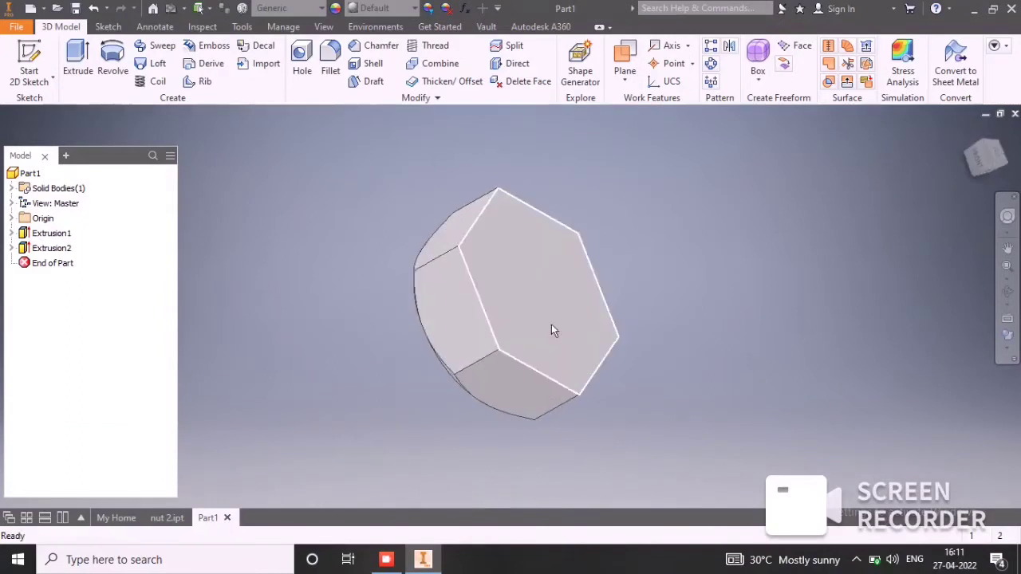
pyautogui.click(551, 326)
pyautogui.click(657, 314)
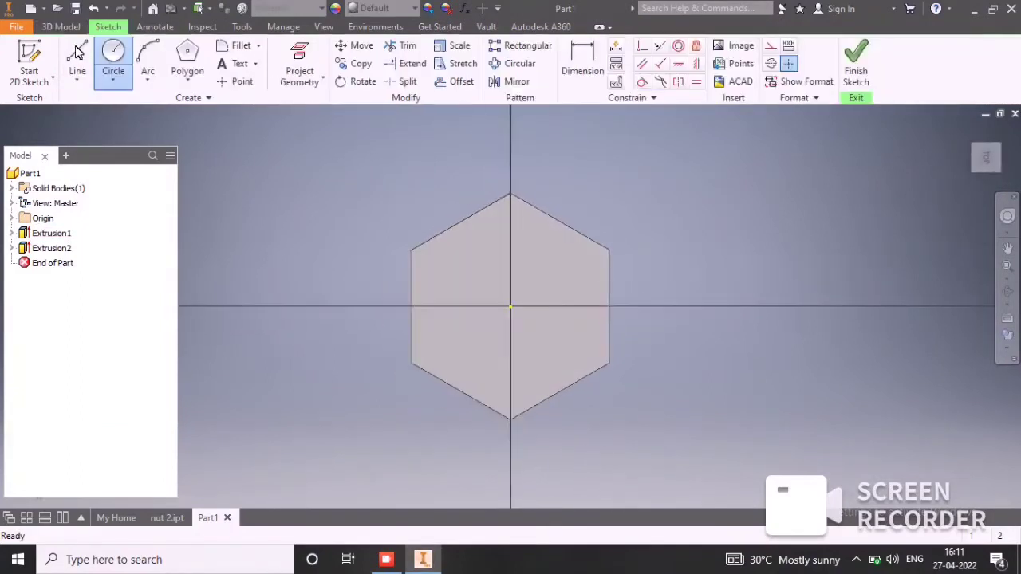
pyautogui.click(112, 60)
pyautogui.click(511, 307)
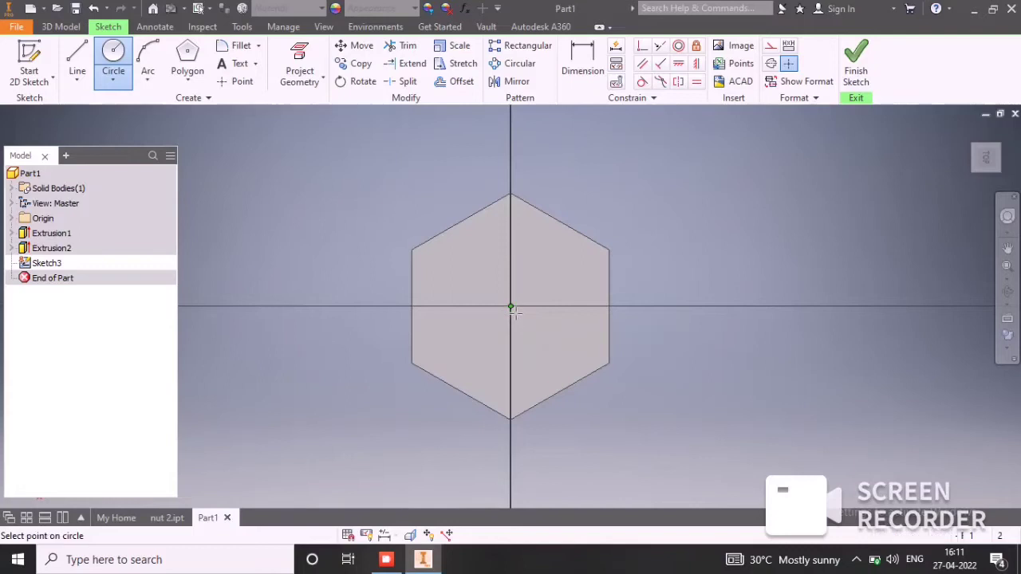
pyautogui.click(562, 222)
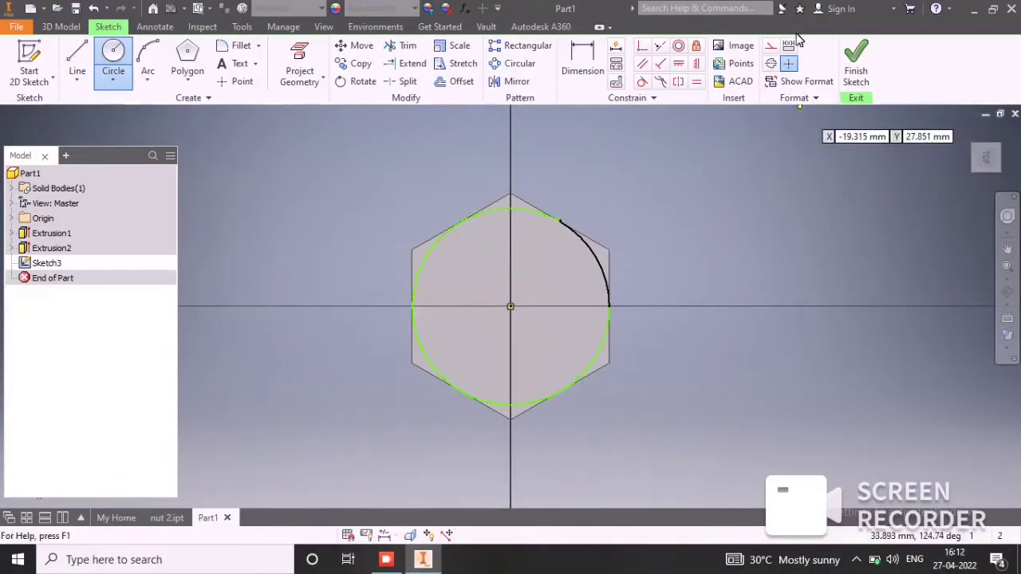
# Apply automatic dimensions to fully constrain the circle and finish the sketch.
pyautogui.click(617, 46)
pyautogui.click(67, 214)
pyautogui.click(183, 214)
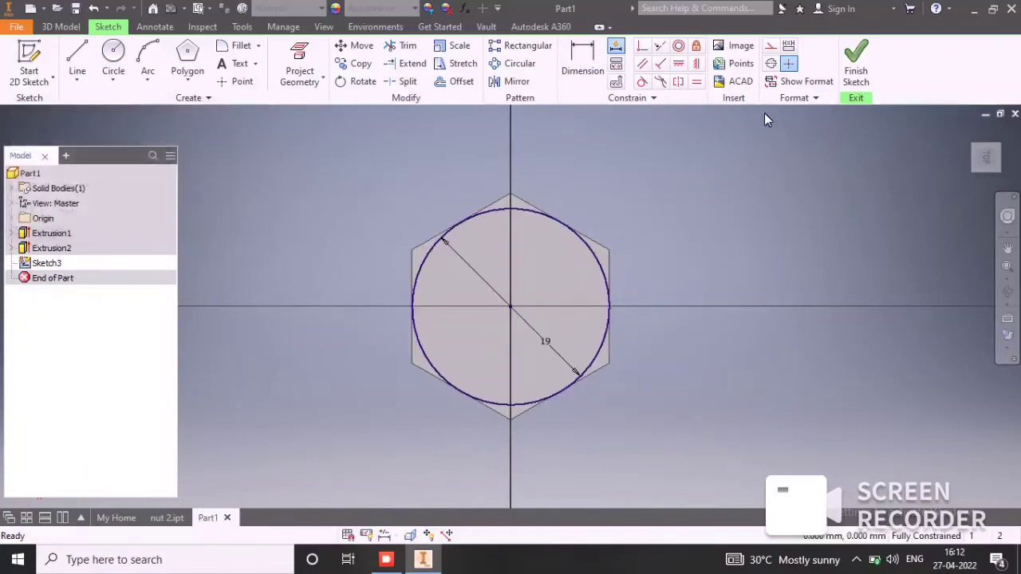
pyautogui.click(858, 66)
# Extrude the circle 7.5 mm into the hexagon as an Intersect with a 45° taper to chamfer the remaining corners.
pyautogui.click(77, 65)
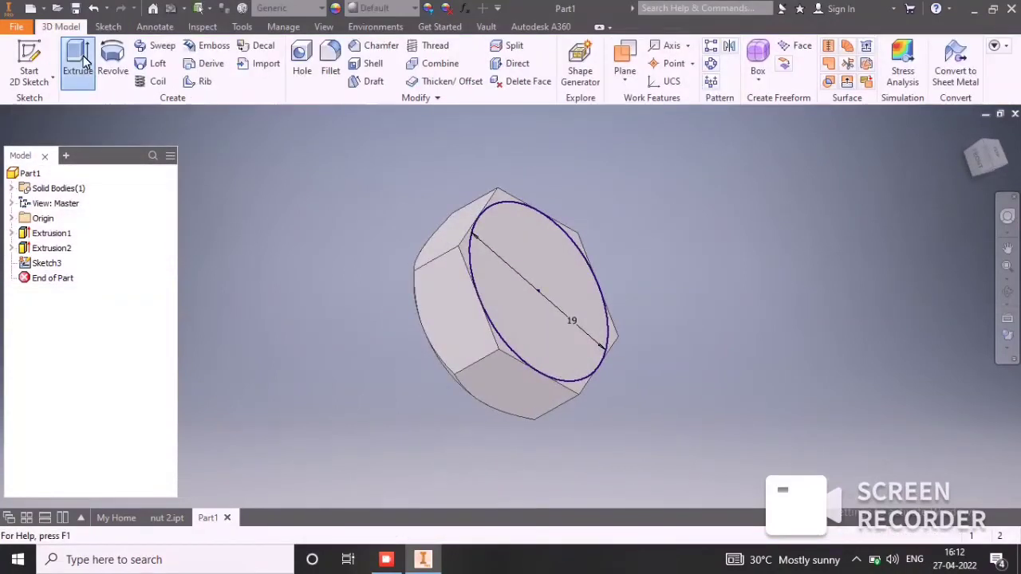
pyautogui.click(183, 259)
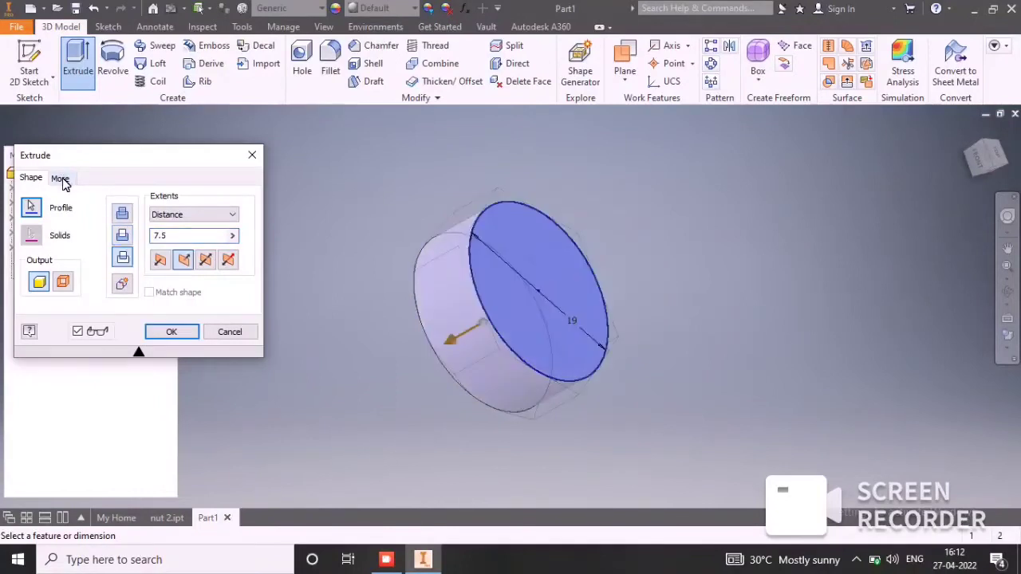
pyautogui.click(61, 178)
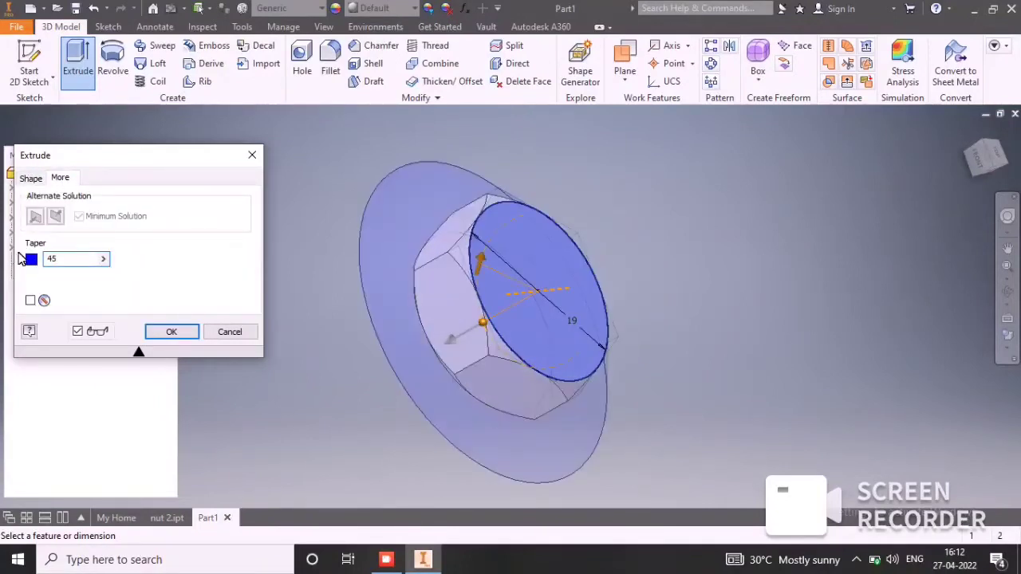
pyautogui.keyDown('shift'); pyautogui.moveTo(501, 309); pyautogui.dragTo(244, 288, button='middle'); pyautogui.keyUp('shift')
pyautogui.click(170, 334)
# Set the nut's appearance to an Aluminum finish from the Inventor Material Library.
pyautogui.moveTo(513, 292); pyautogui.dragTo(492, 324, button='middle')
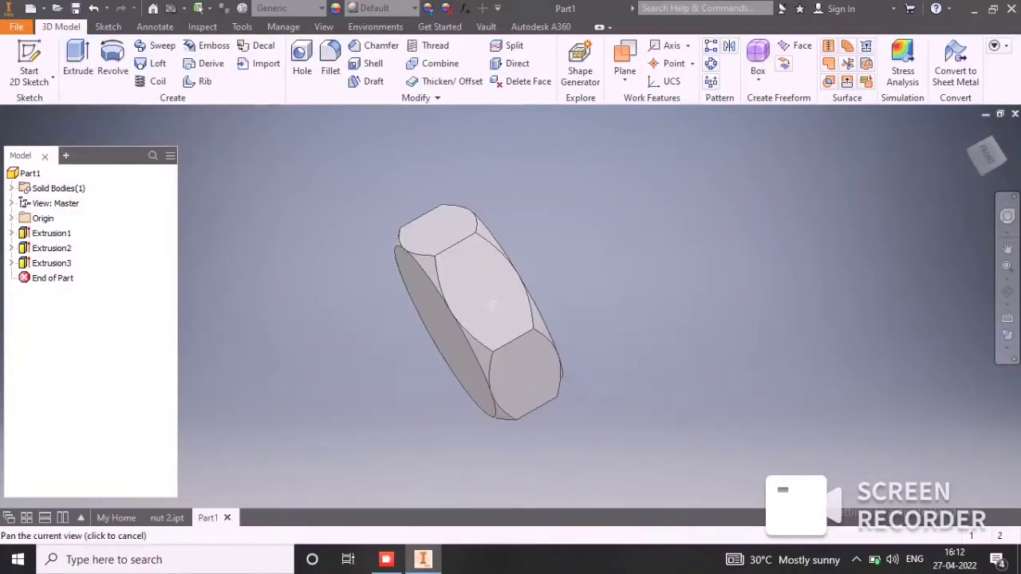
pyautogui.click(383, 8)
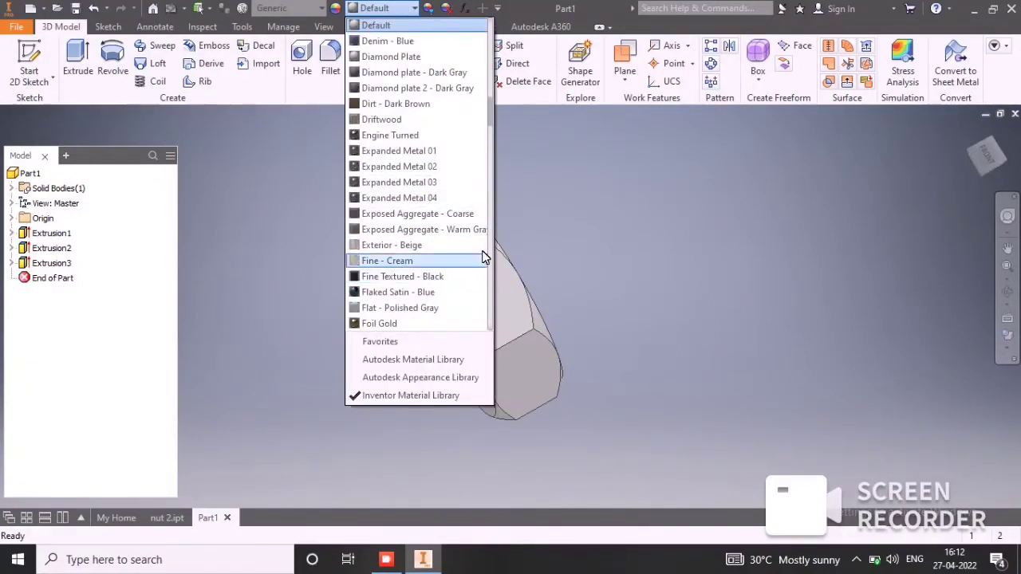
pyautogui.moveTo(493, 121); pyautogui.dragTo(494, 46)
pyautogui.click(421, 135)
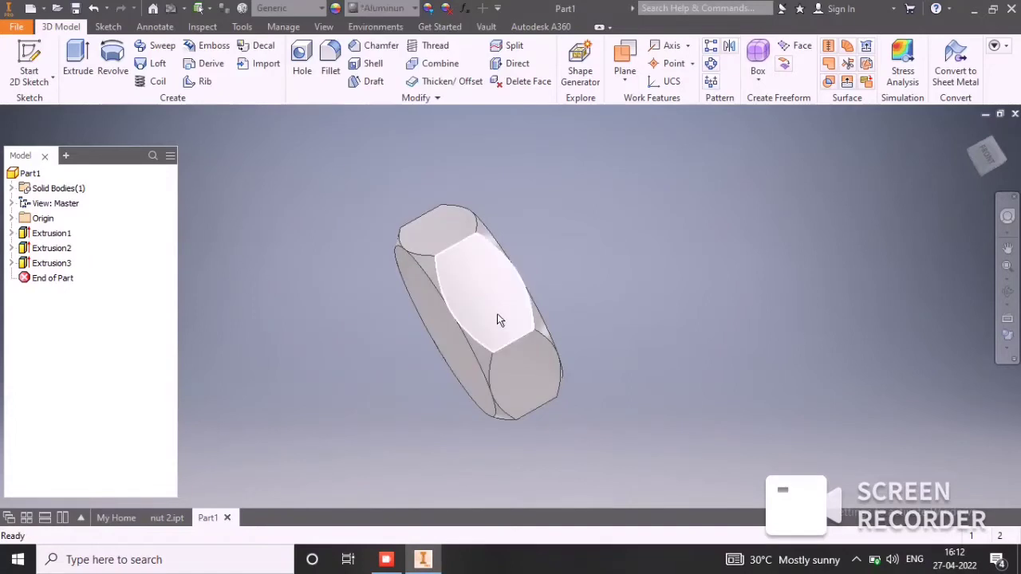
# On one circular end face of the nut, sketch a 9.728 mm diameter circle centred on the origin and finish the sketch.
pyautogui.keyDown('shift'); pyautogui.moveTo(499, 319); pyautogui.dragTo(559, 303, button='middle'); pyautogui.keyUp('shift')
pyautogui.moveTo(581, 267)
pyautogui.keyDown('shift'); pyautogui.mouseDown(button='middle')
pyautogui.moveTo(613, 290)
pyautogui.moveTo(588, 262)
pyautogui.mouseUp(button='middle'); pyautogui.keyUp('shift')
pyautogui.click(491, 271)
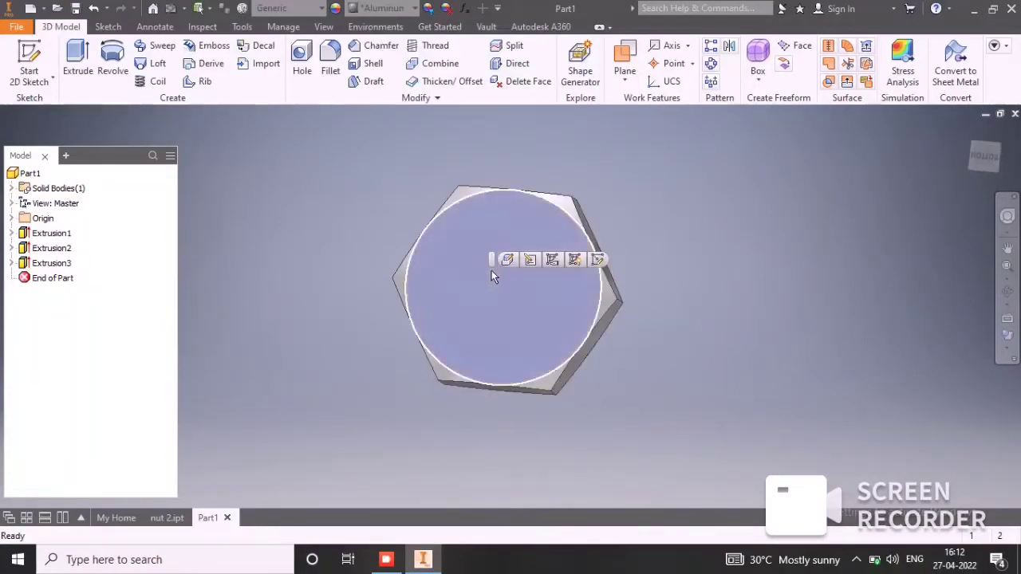
pyautogui.click(597, 262)
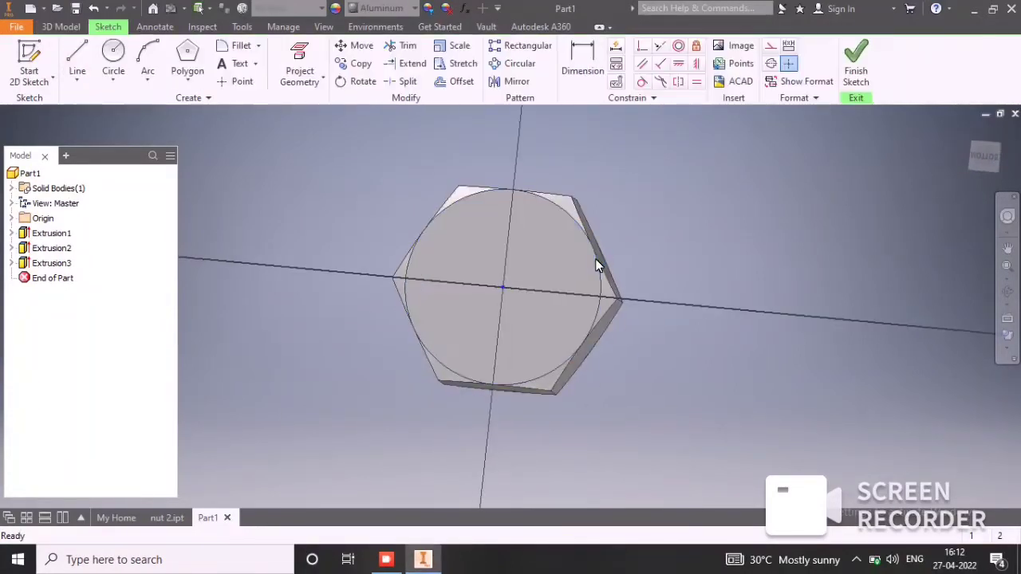
pyautogui.click(113, 54)
pyautogui.click(511, 307)
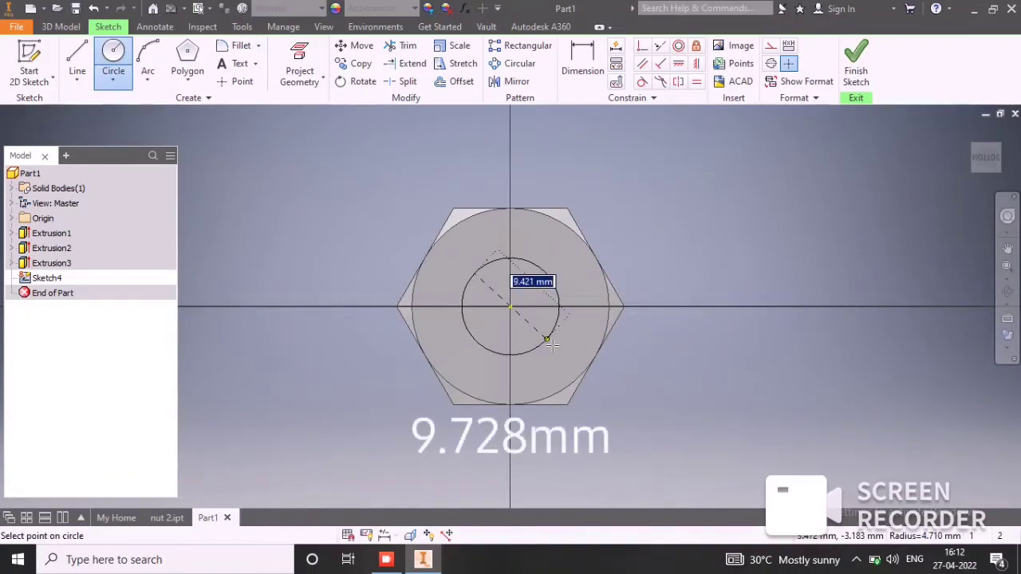
pyautogui.write('9.728')
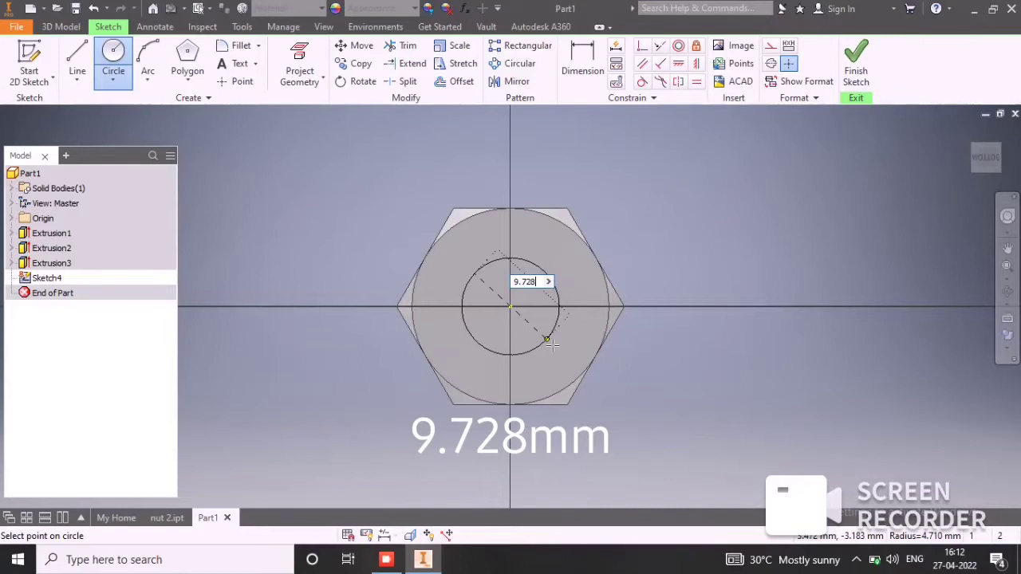
pyautogui.press('Return')
pyautogui.click(871, 70)
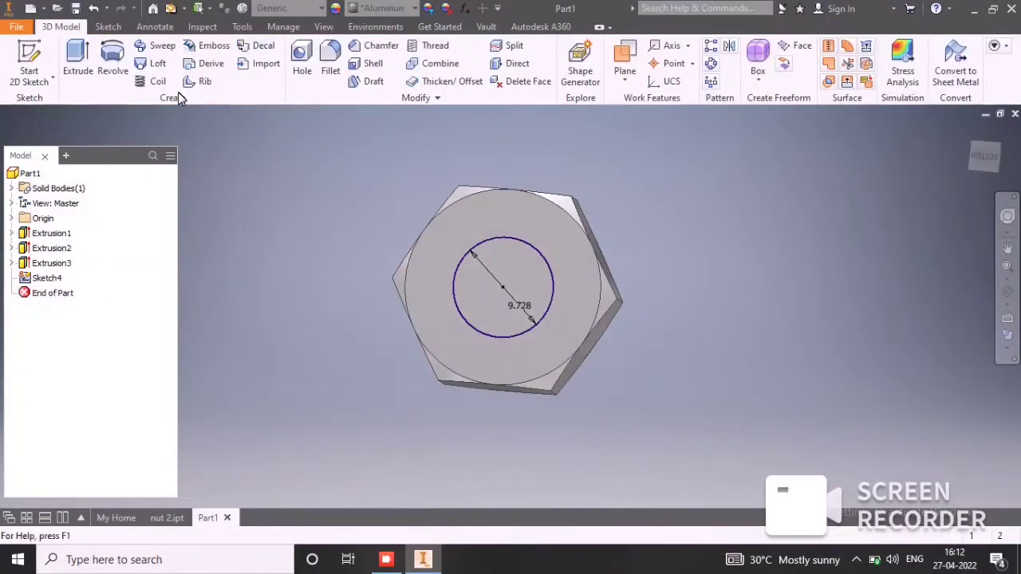
# Extrude the 9.728 mm circle as a Cut through the nut with extents set to All.
pyautogui.click(78, 56)
pyautogui.click(182, 263)
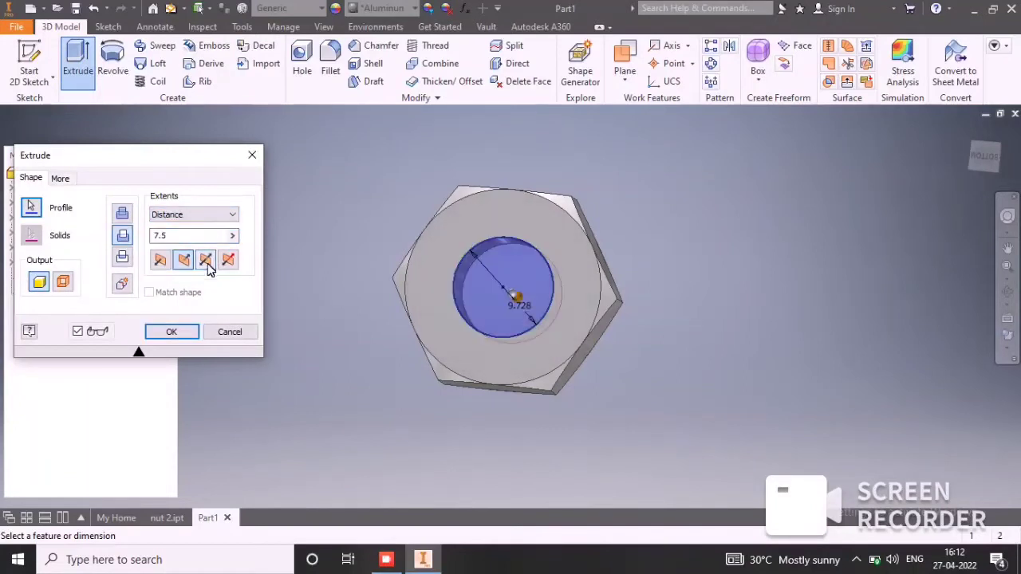
pyautogui.click(202, 215)
pyautogui.click(172, 275)
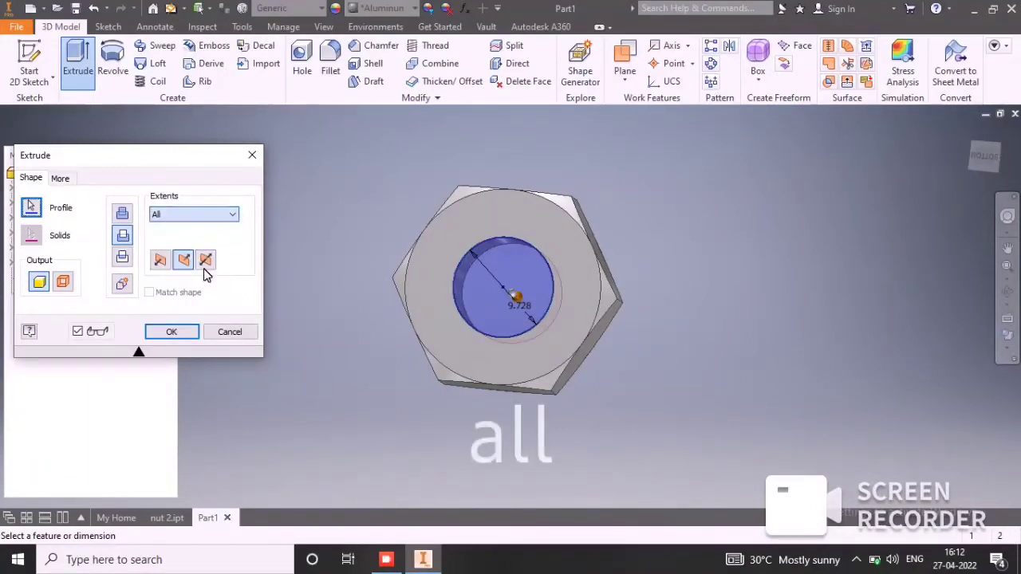
pyautogui.click(173, 332)
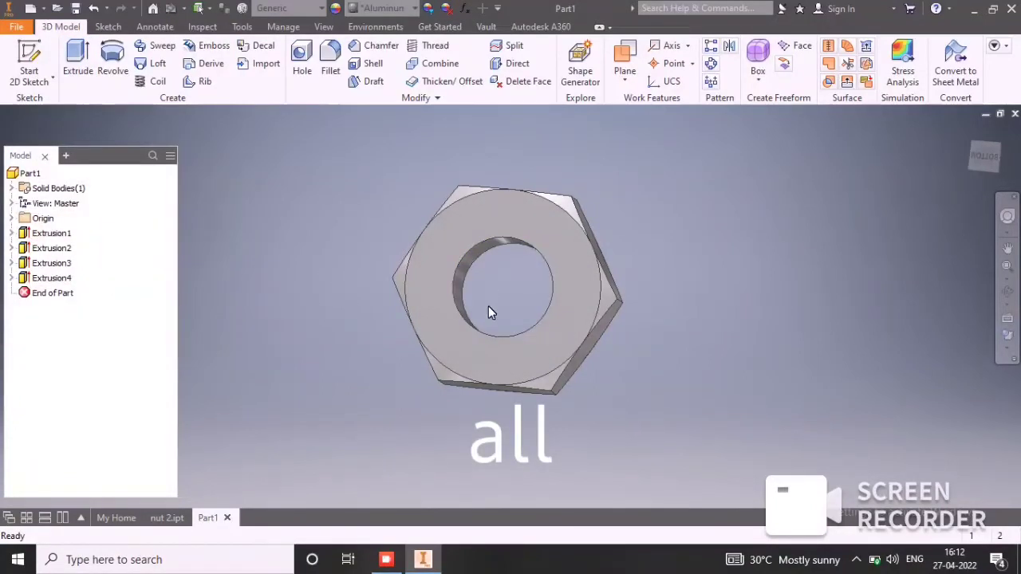
# Chamfer the circular edges at both ends of the centre hole with a distance of 0.5 mm.
pyautogui.keyDown('shift'); pyautogui.moveTo(484, 256); pyautogui.dragTo(510, 247, button='middle'); pyautogui.keyUp('shift')
pyautogui.click(512, 242)
pyautogui.click(554, 231)
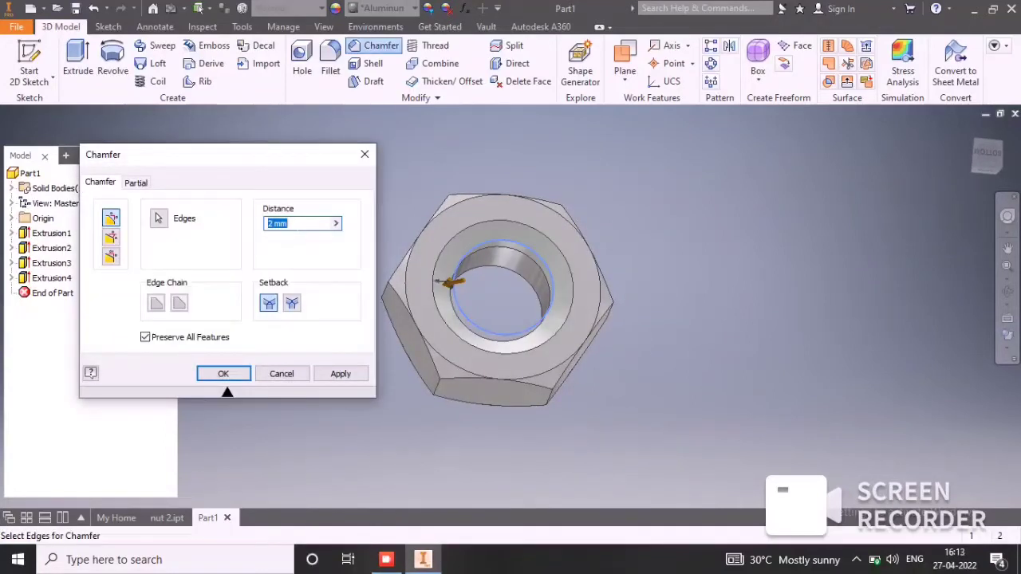
pyautogui.write('1')
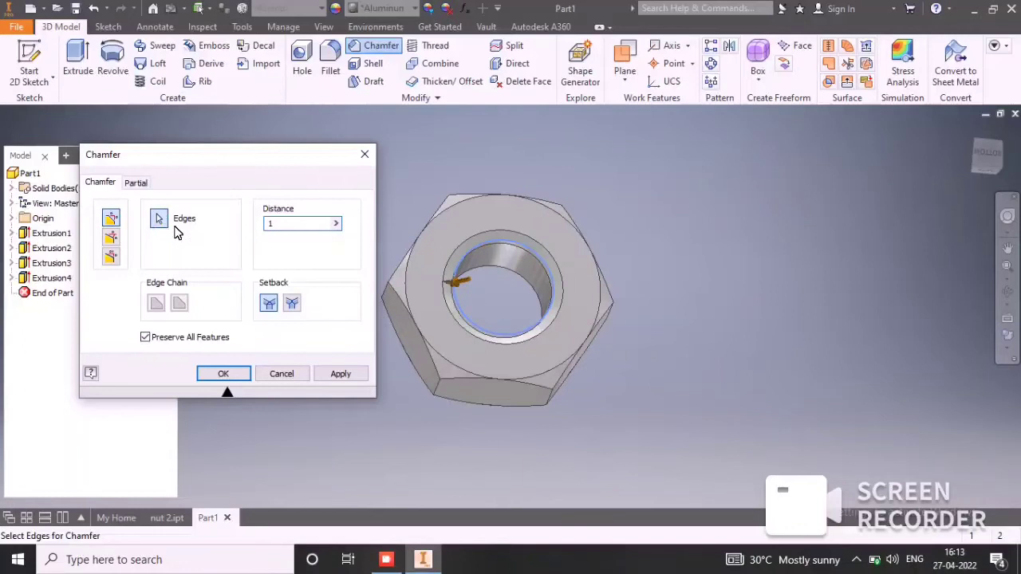
pyautogui.press('BackSpace')
pyautogui.write('.5')
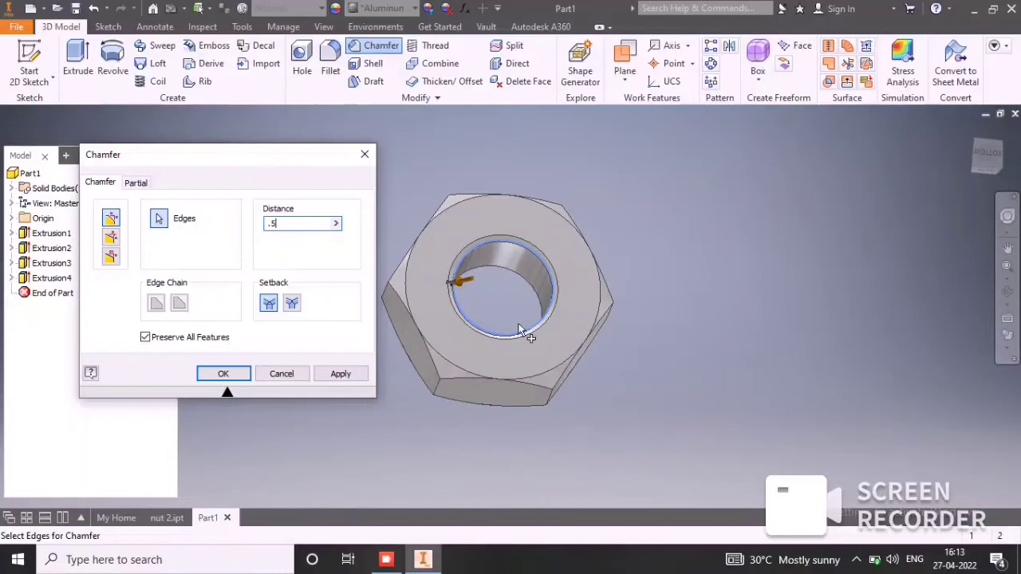
pyautogui.click(517, 273)
pyautogui.click(332, 377)
pyautogui.click(268, 376)
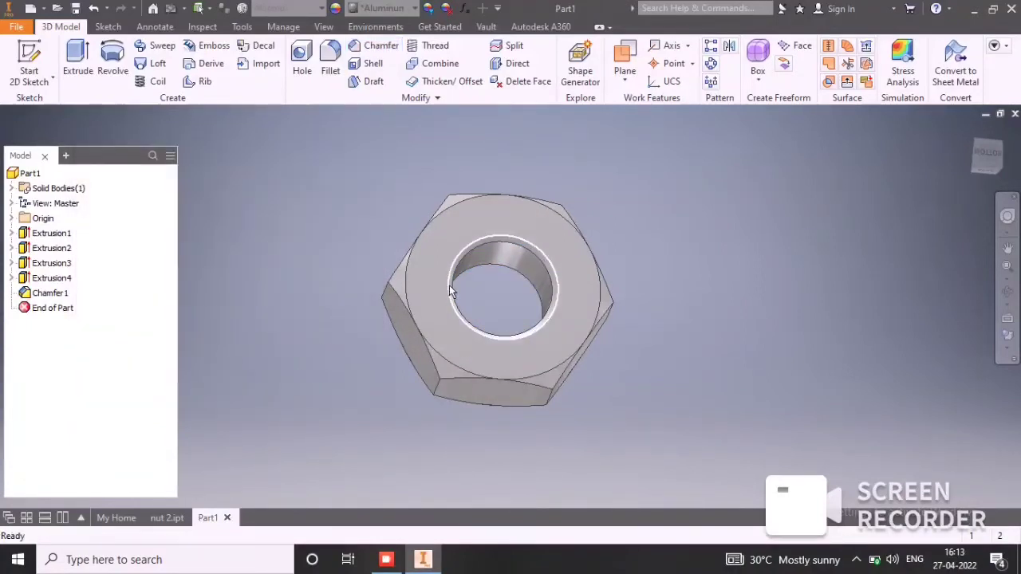
# Start a sketch on the YZ origin plane and slice the graphics to show the nut's cross-section.
pyautogui.keyDown('shift'); pyautogui.moveTo(460, 296); pyautogui.dragTo(765, 188, button='middle'); pyautogui.keyUp('shift')
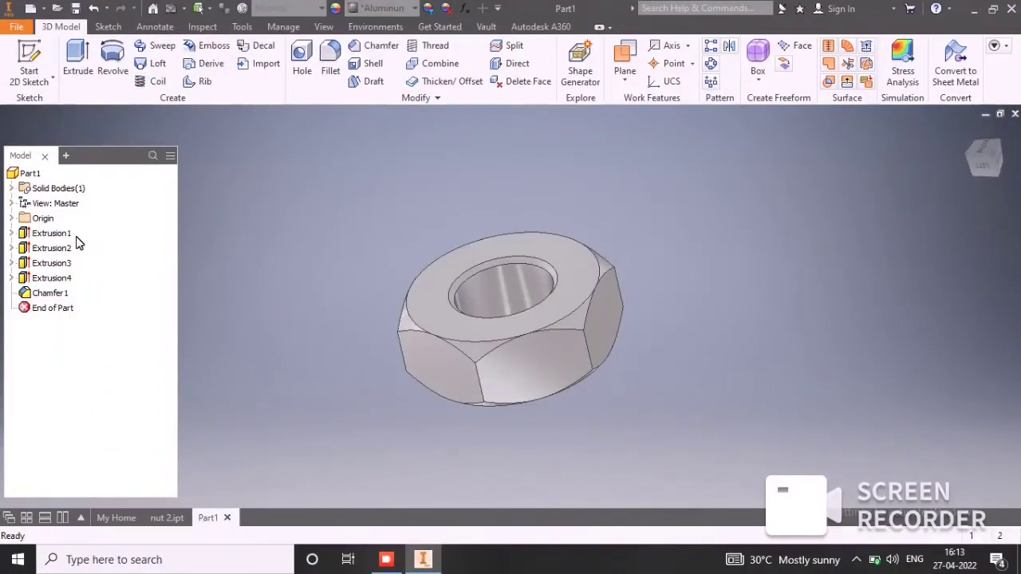
pyautogui.click(12, 220)
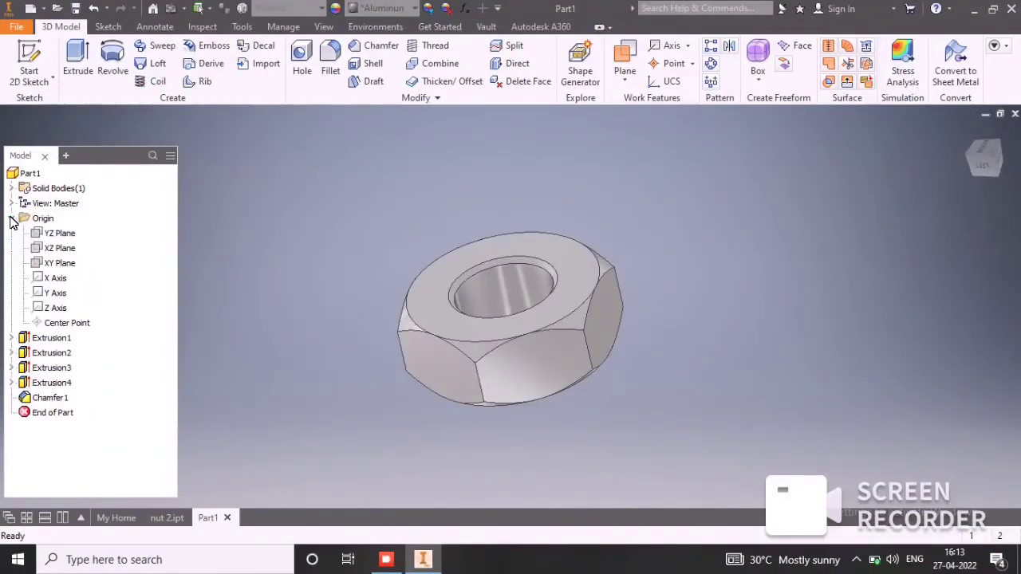
pyautogui.click(56, 233)
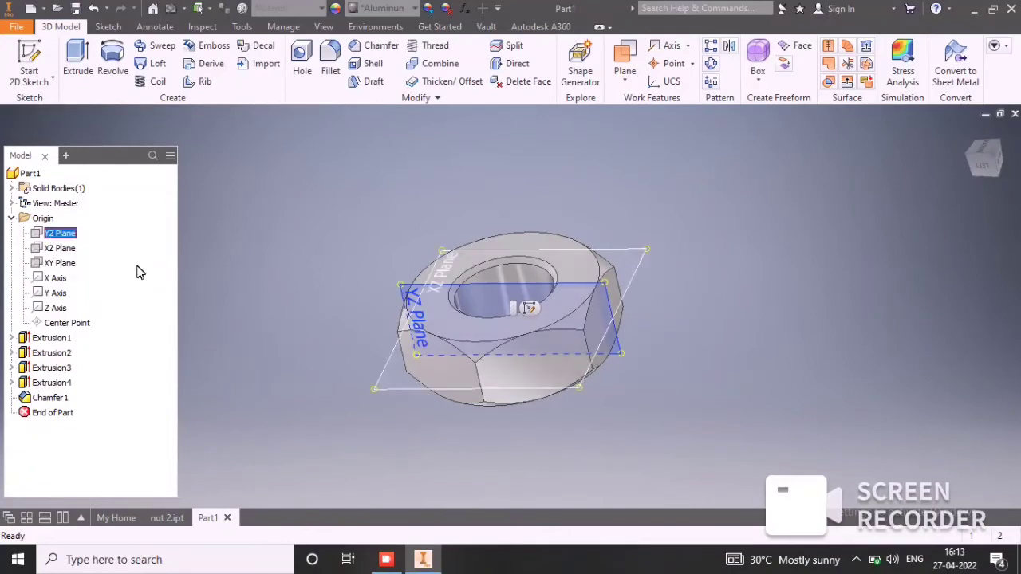
pyautogui.click(530, 310)
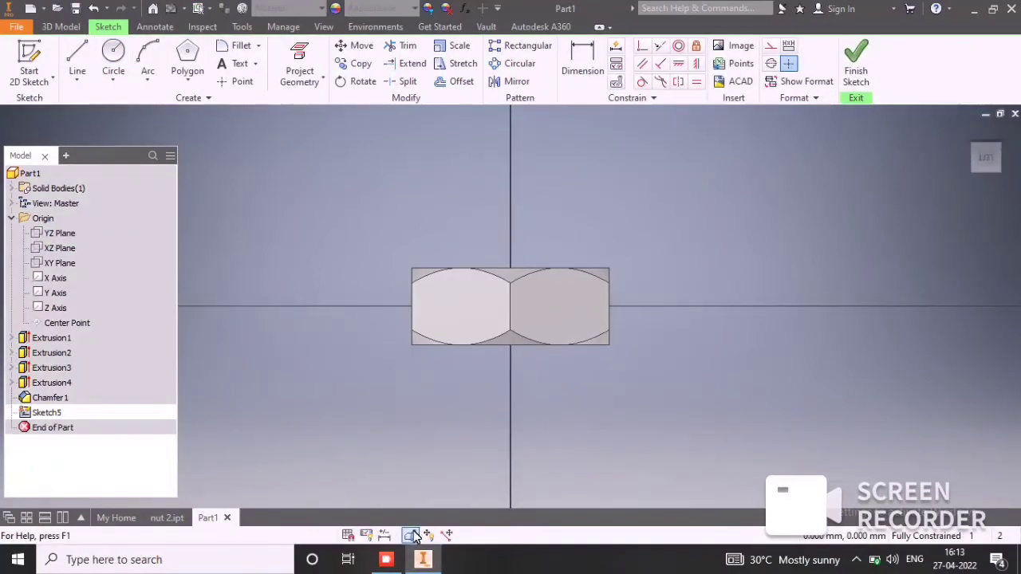
pyautogui.click(411, 535)
pyautogui.scroll(3, 514, 289)
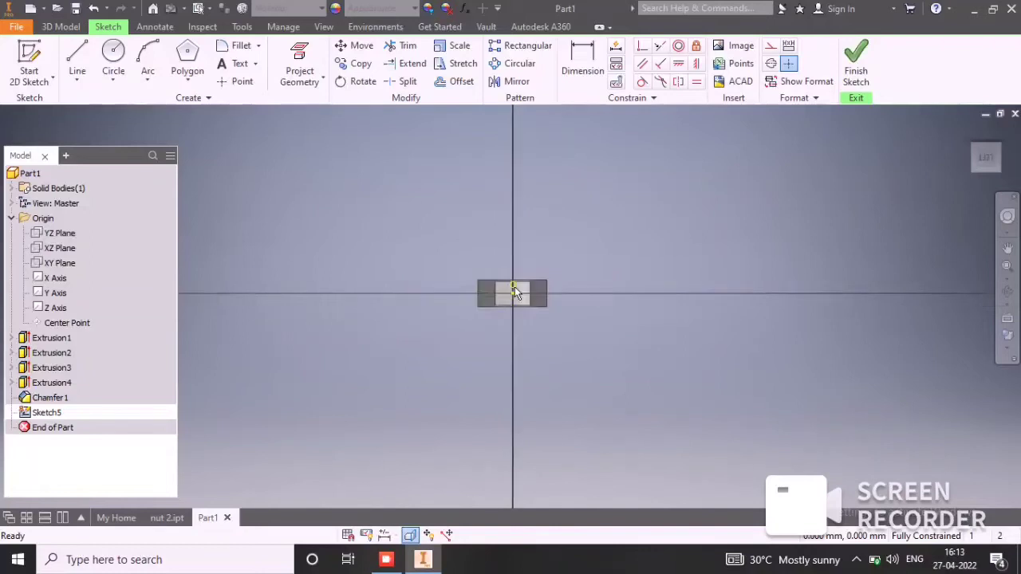
pyautogui.scroll(-5, 515, 289)
# Sketch a small closed triangle above the section near the hole's edge, with a vertical side and its apex pointing away from the axis.
pyautogui.click(79, 58)
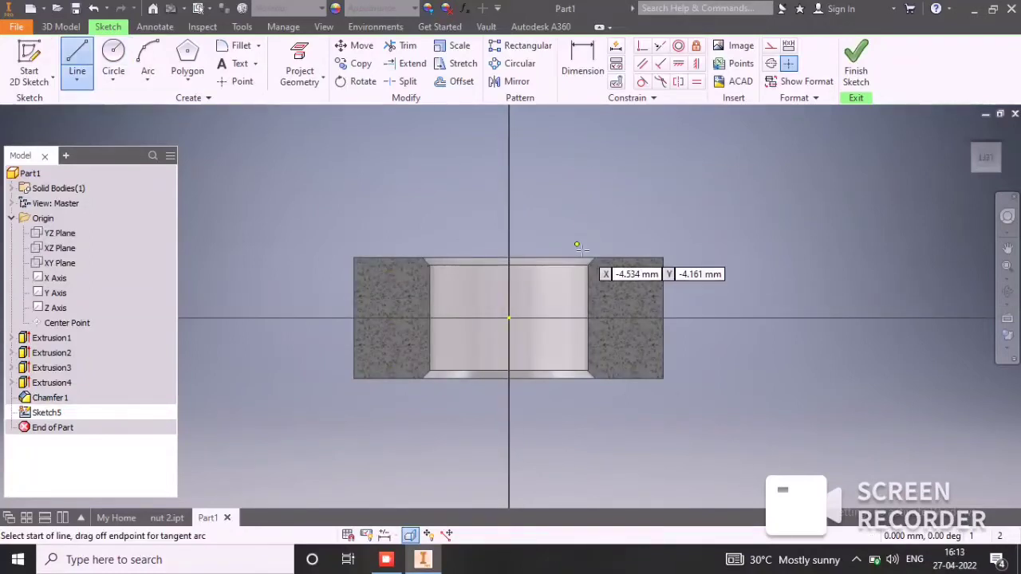
pyautogui.click(592, 204)
pyautogui.click(592, 241)
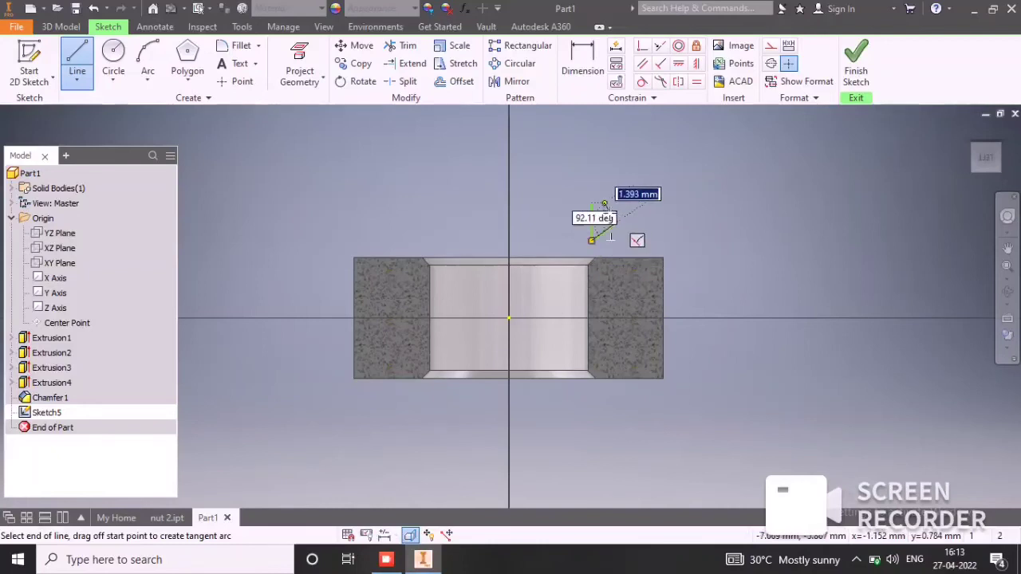
pyautogui.scroll(-5, 596, 209)
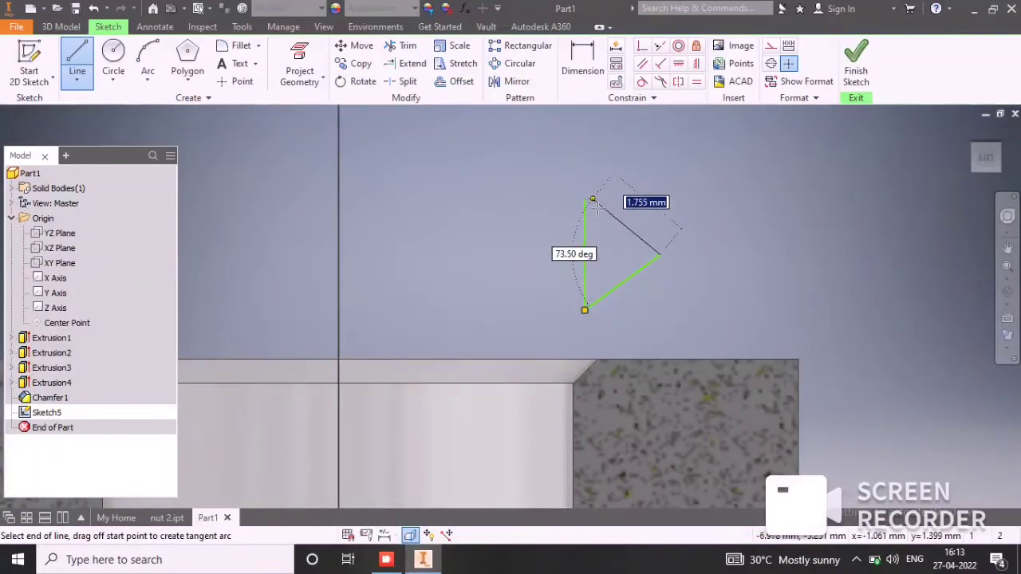
pyautogui.click(585, 200)
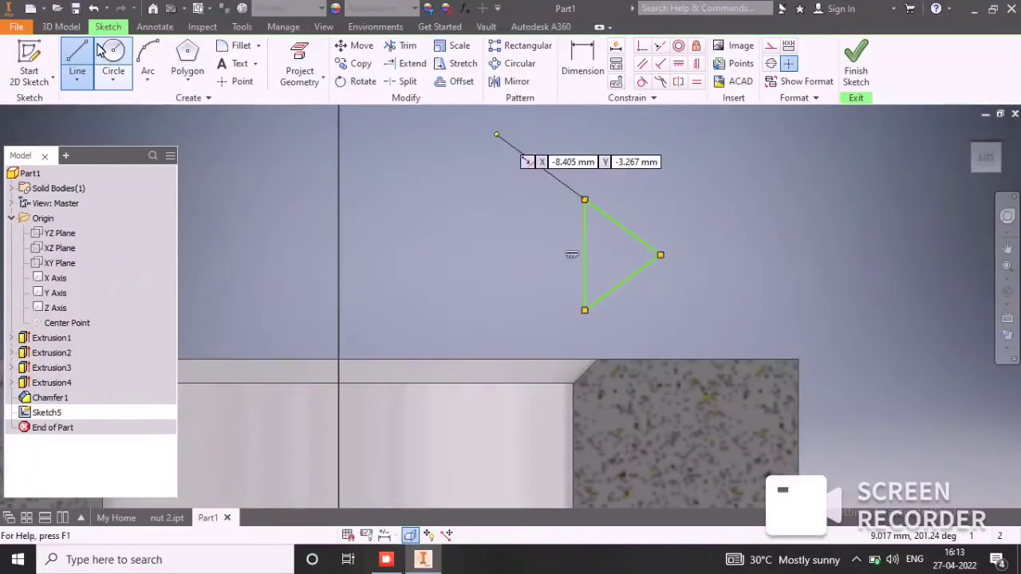
pyautogui.press('Escape')
# Draw a horizontal construction line from the midpoint of the triangle's vertical side to its apex.
pyautogui.click(772, 48)
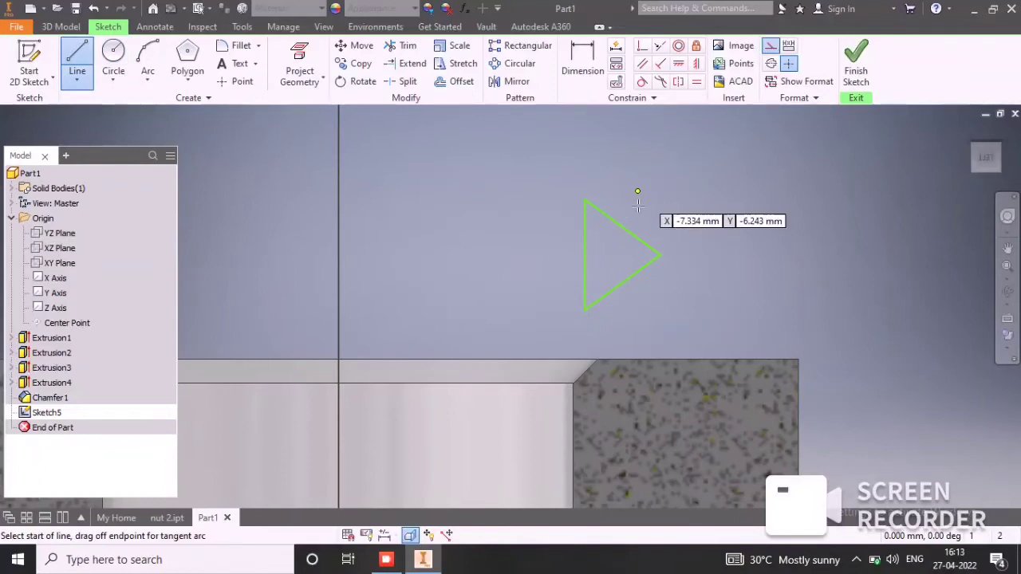
pyautogui.click(585, 255)
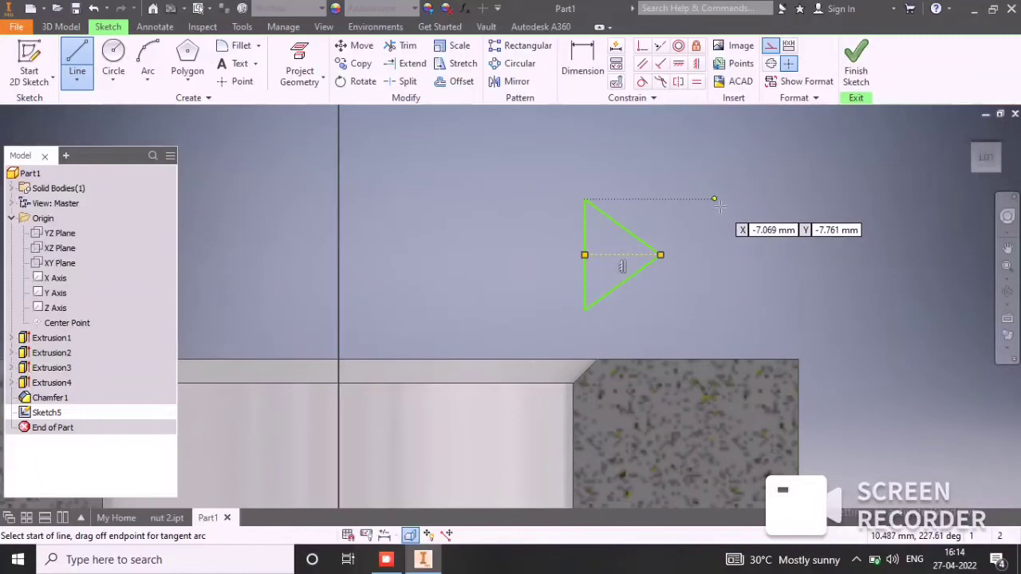
pyautogui.press('Escape')
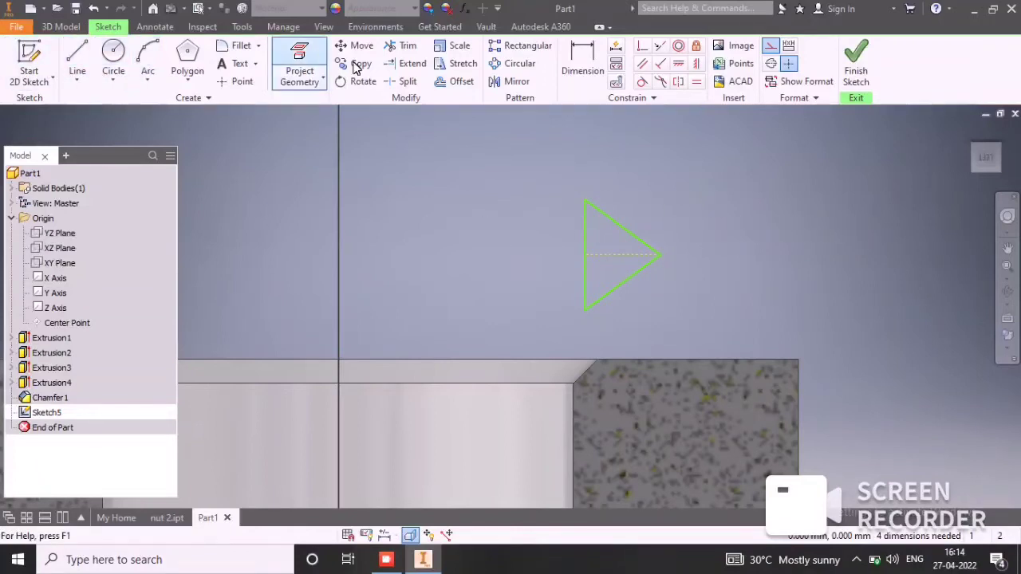
# Dimension the horizontal distance from the origin to the triangle's vertical side as 9.728/2 mm.
pyautogui.click(582, 60)
pyautogui.scroll(3, 537, 187)
pyautogui.scroll(-4, 537, 187)
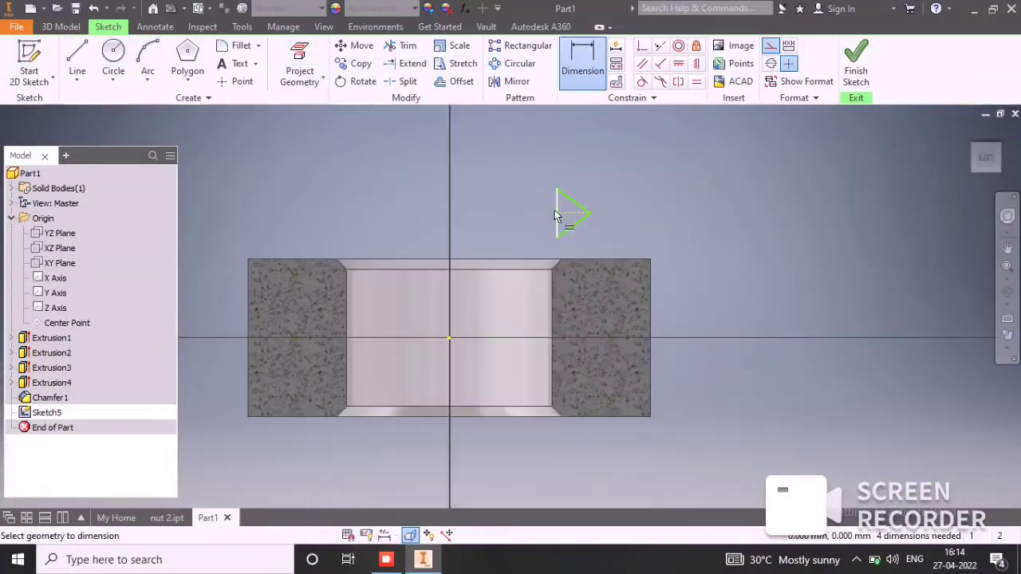
pyautogui.click(558, 214)
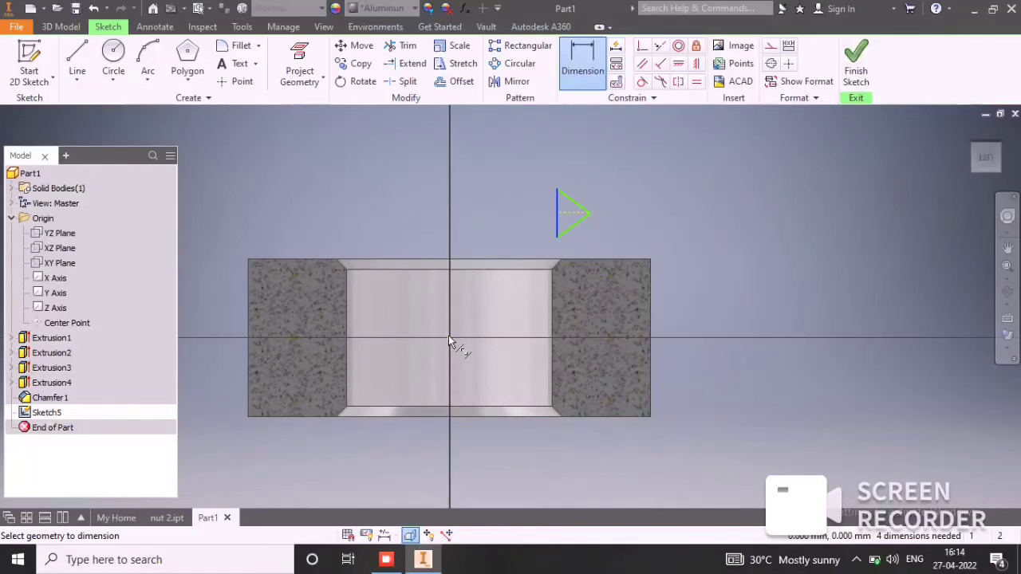
pyautogui.click(450, 339)
pyautogui.click(493, 144)
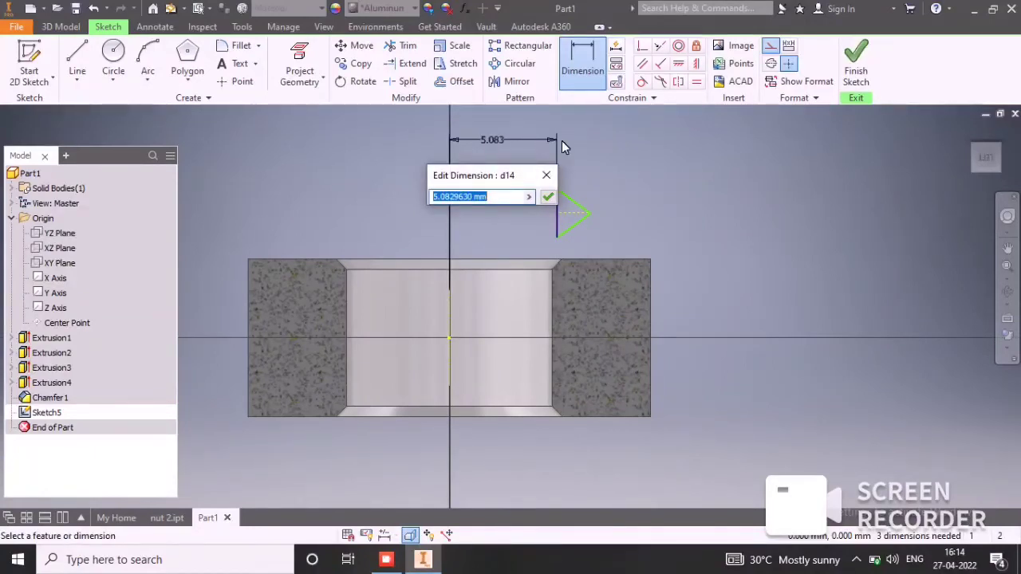
pyautogui.write('9.728/2')
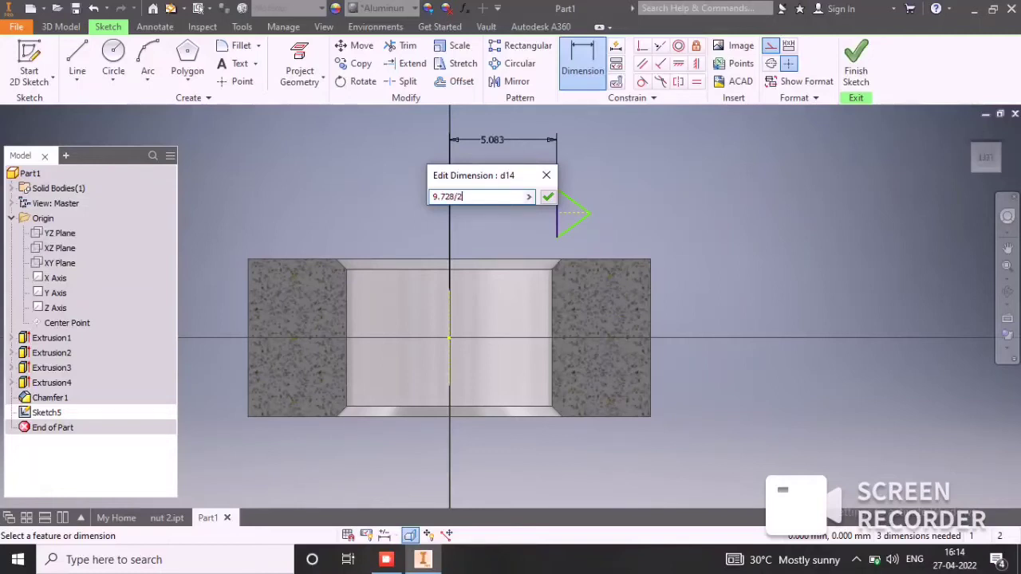
pyautogui.press('Return')
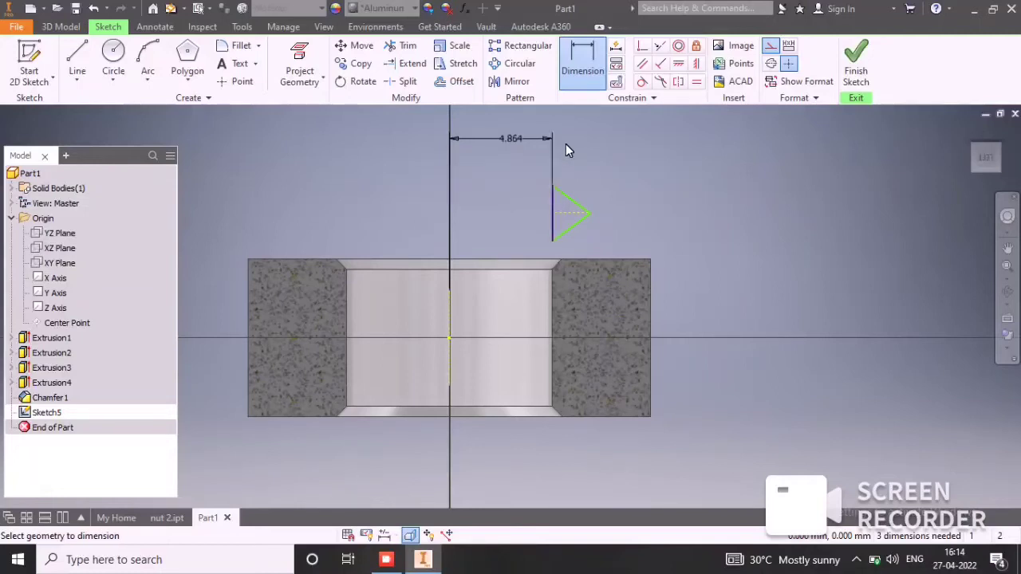
# Dimension the triangle's lower corner 1 mm above the nut's top edge.
pyautogui.click(552, 241)
pyautogui.click(555, 258)
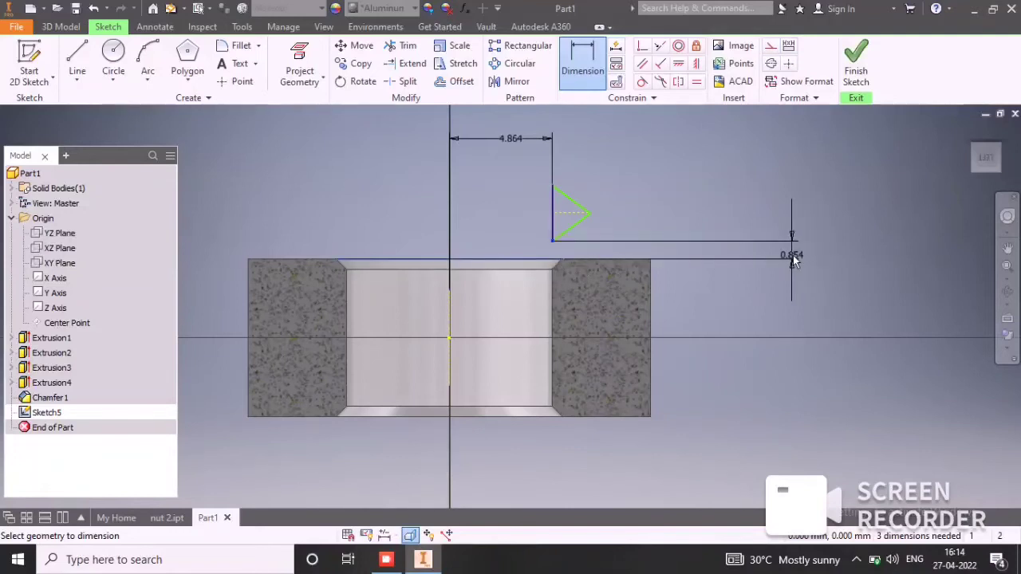
pyautogui.click(793, 256)
pyautogui.write('1')
pyautogui.press('Return')
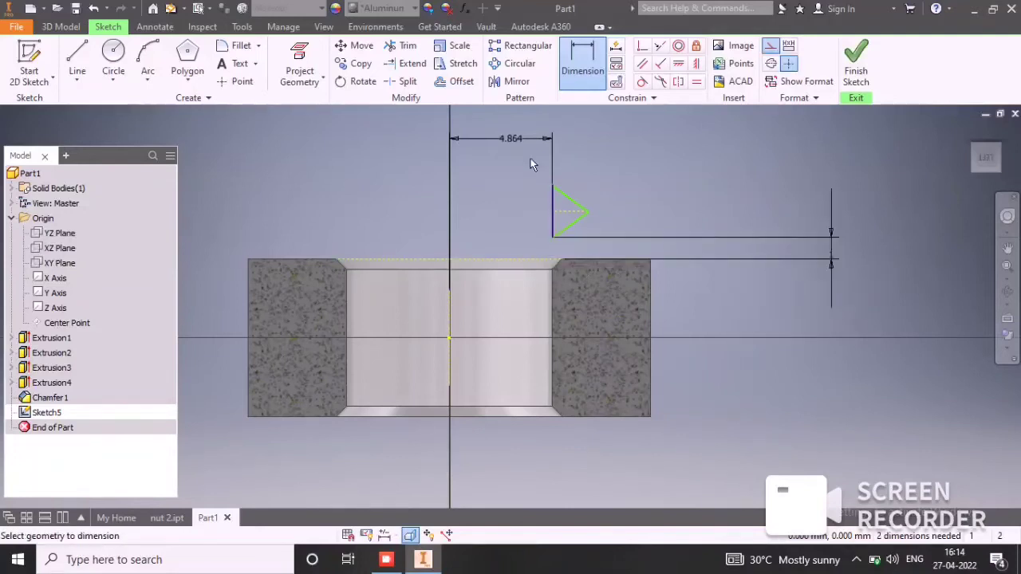
# Set the angle between the triangle's two sloping sides to 60 degrees.
pyautogui.click(584, 211)
pyautogui.click(576, 221)
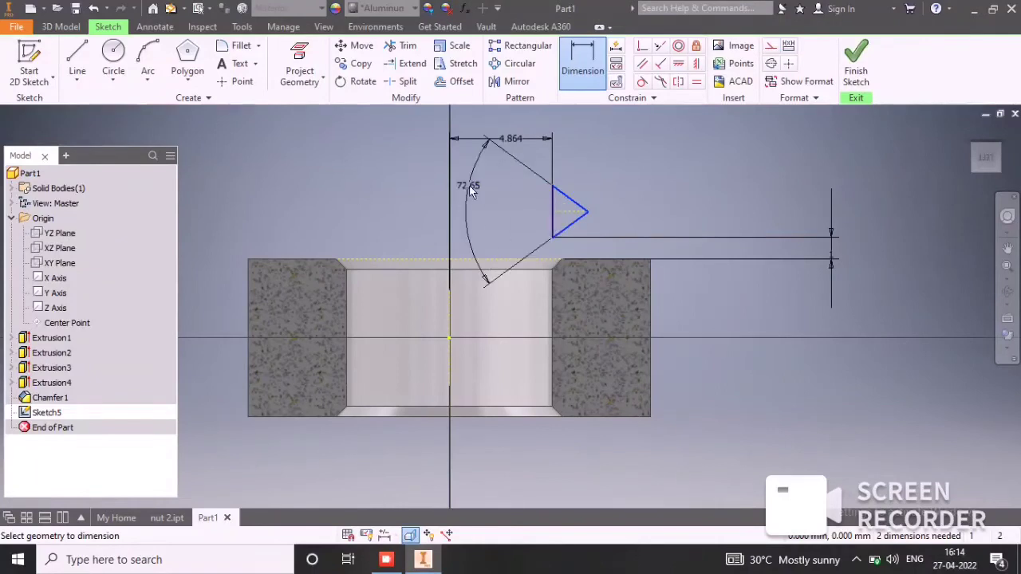
pyautogui.click(413, 192)
pyautogui.write('60')
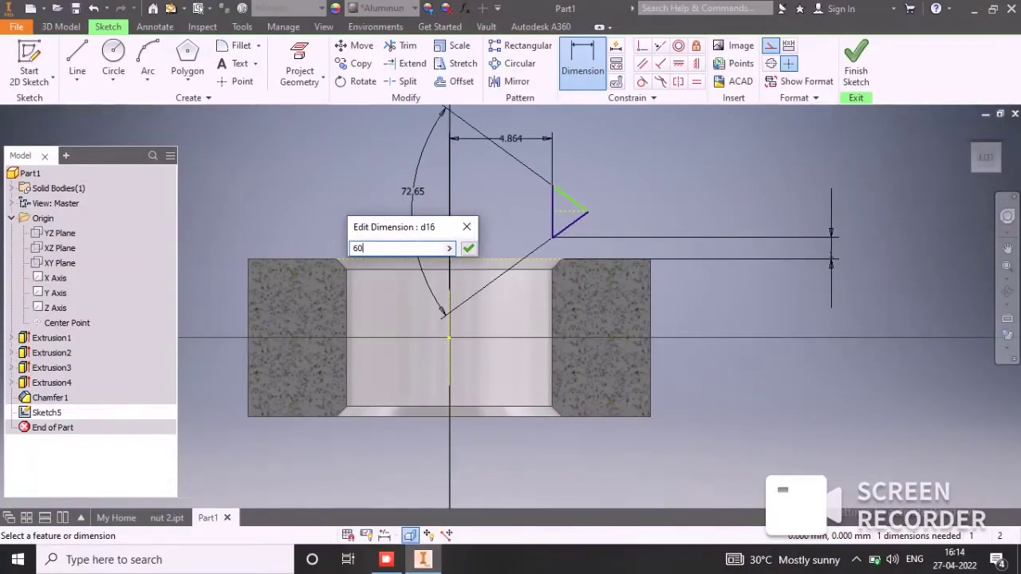
pyautogui.press('Return')
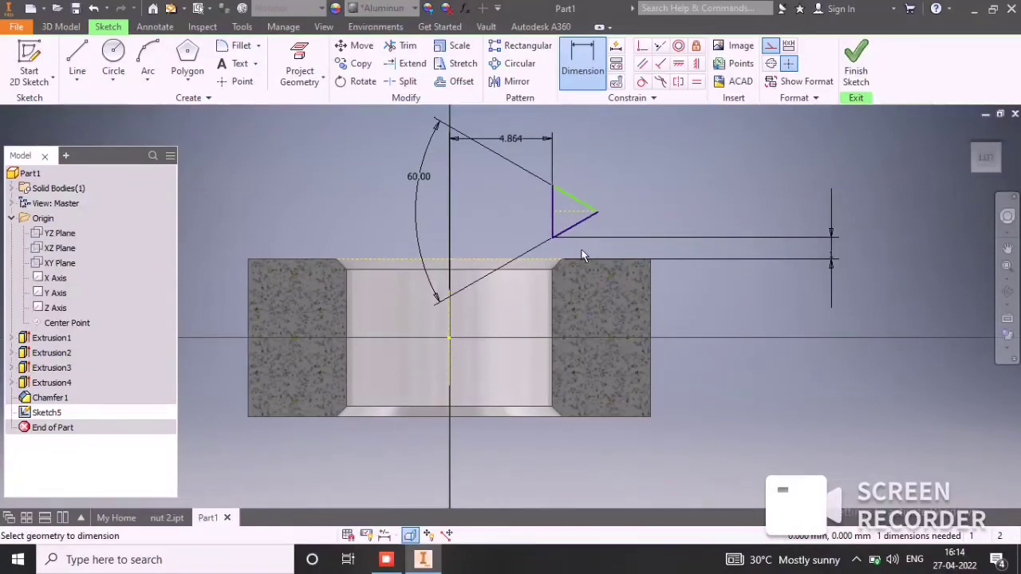
# Try adding a vertical constraint to the triangle's construction line and a horizontal constraint to its vertical side.
pyautogui.click(697, 63)
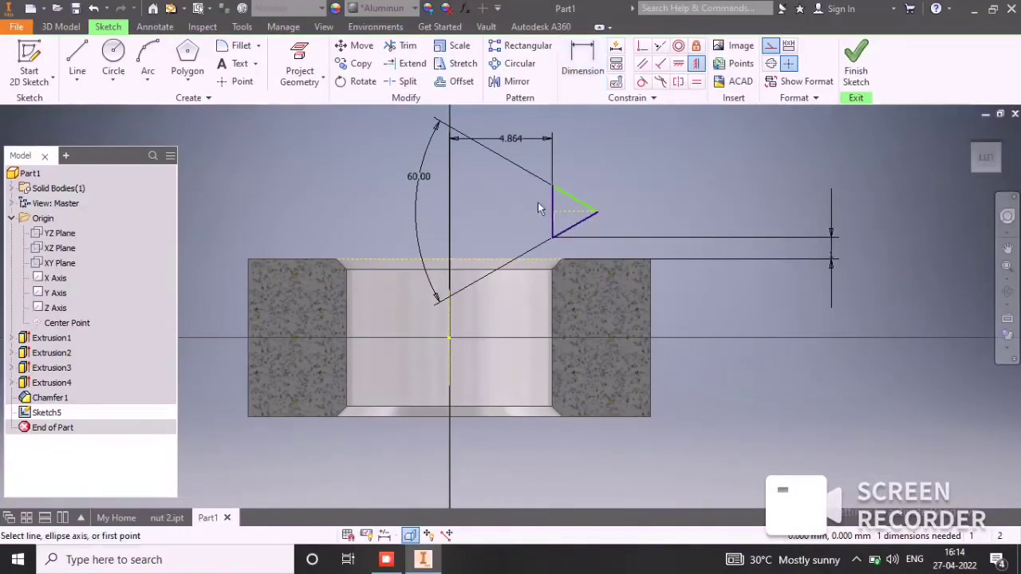
pyautogui.click(569, 210)
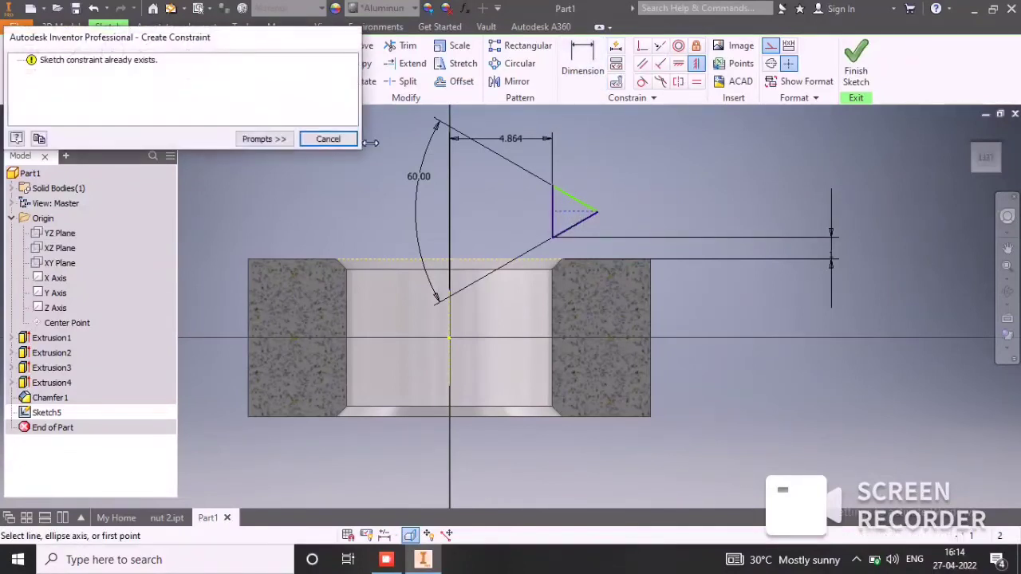
pyautogui.click(322, 137)
pyautogui.click(679, 63)
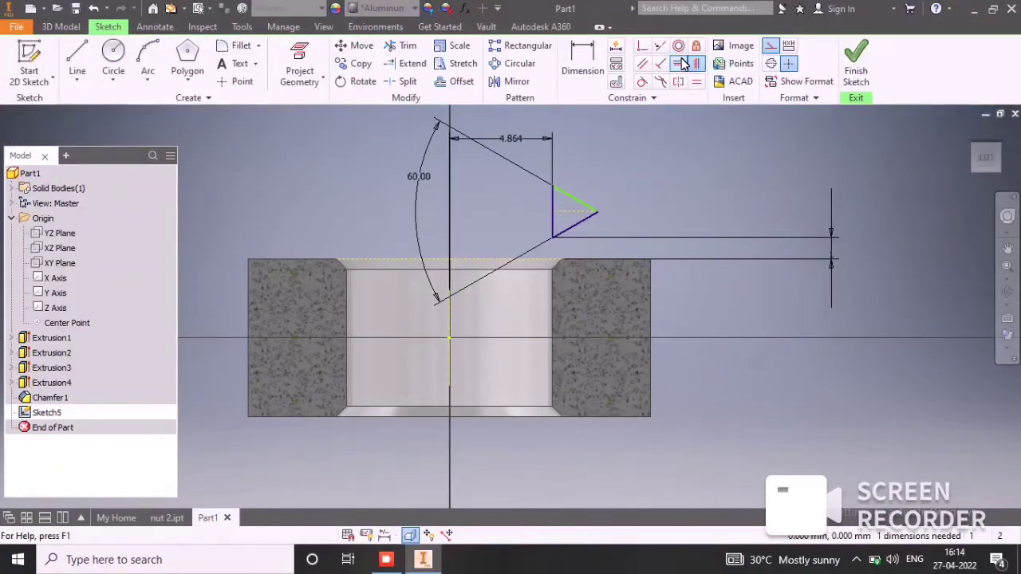
pyautogui.click(555, 200)
pyautogui.click(327, 137)
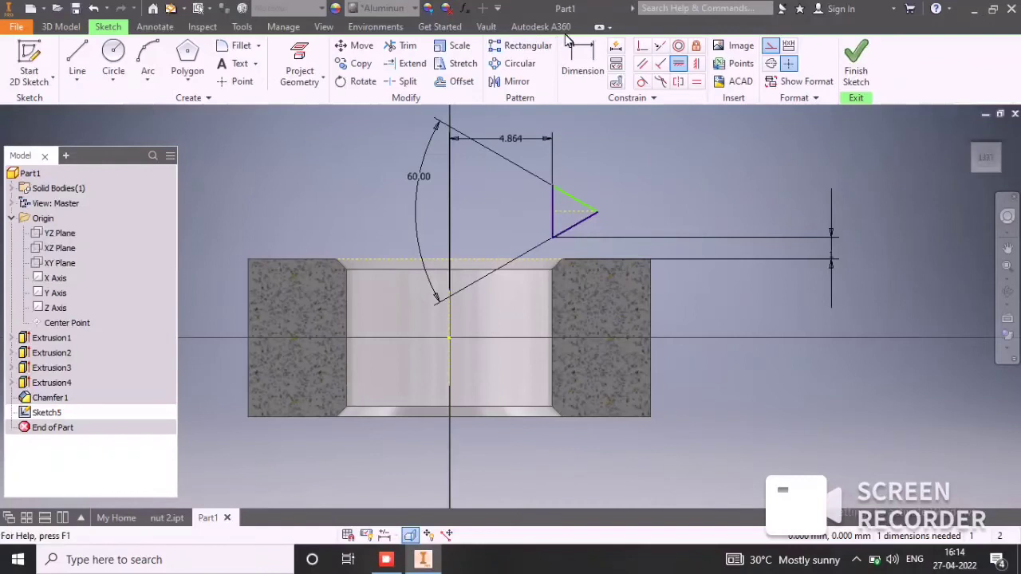
# Apply Auto Dimension with dimensions and constraints enabled to fully constrain the triangle sketch.
pyautogui.click(615, 45)
pyautogui.click(67, 213)
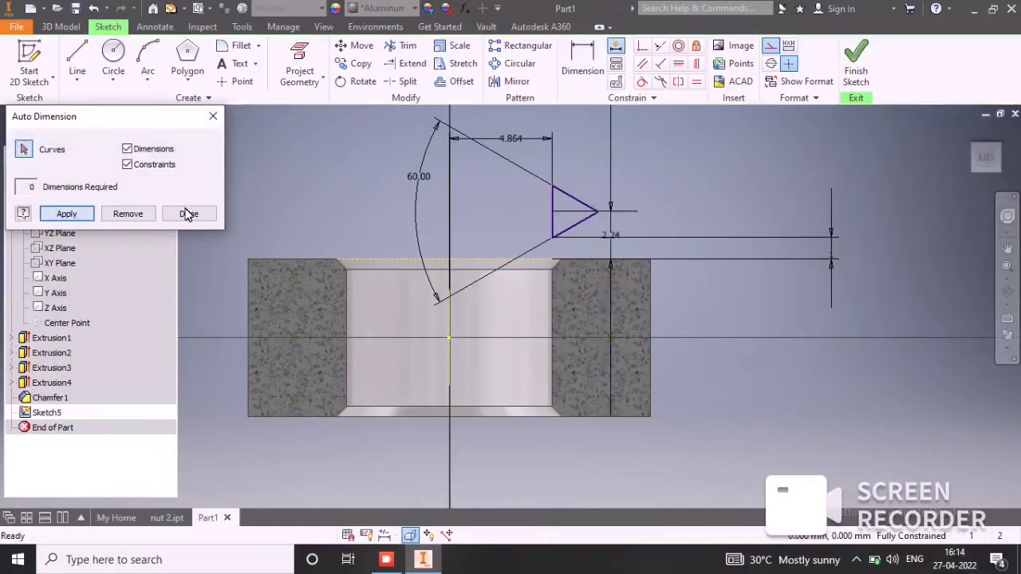
pyautogui.click(188, 214)
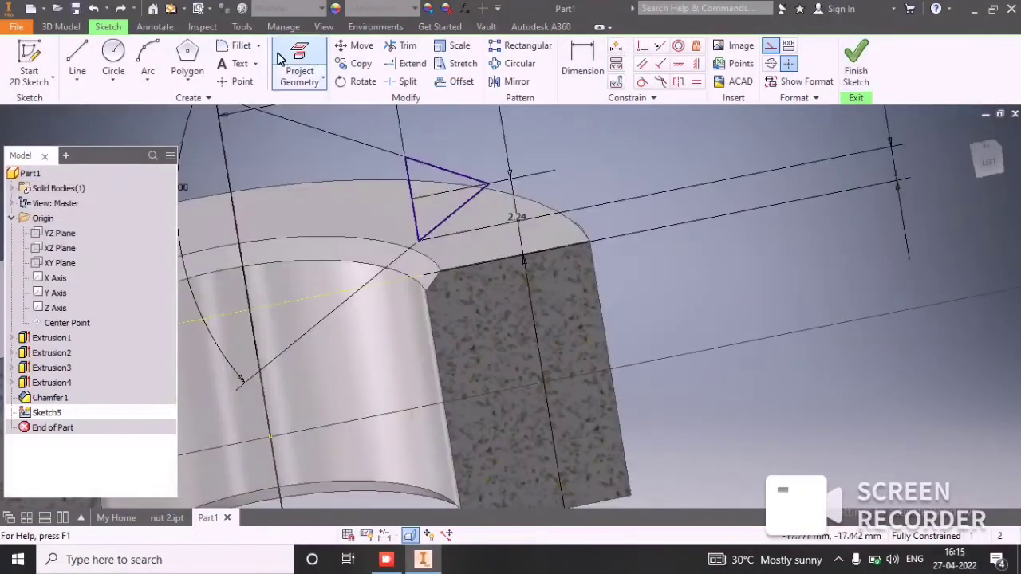
# Round the triangle's apex with a 0.2 mm sketch fillet and finish the sketch.
pyautogui.click(242, 46)
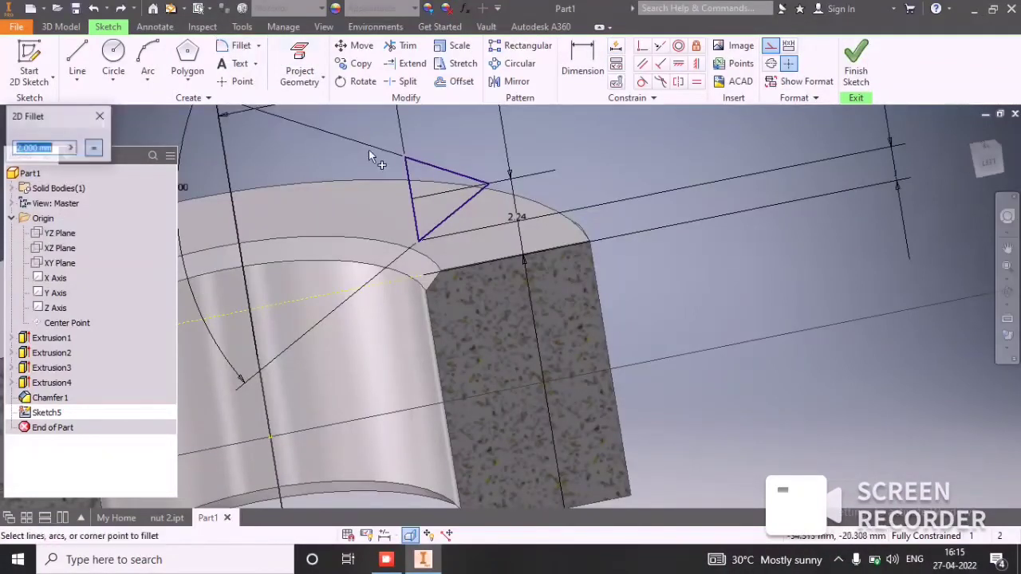
pyautogui.click(52, 148)
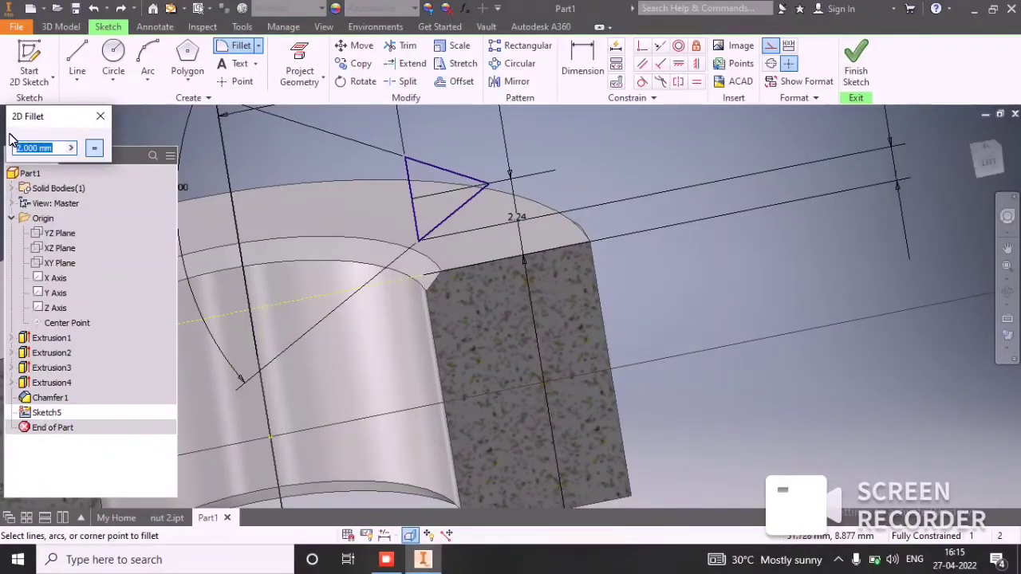
pyautogui.moveTo(43, 128); pyautogui.dragTo(320, 158)
pyautogui.write('.2')
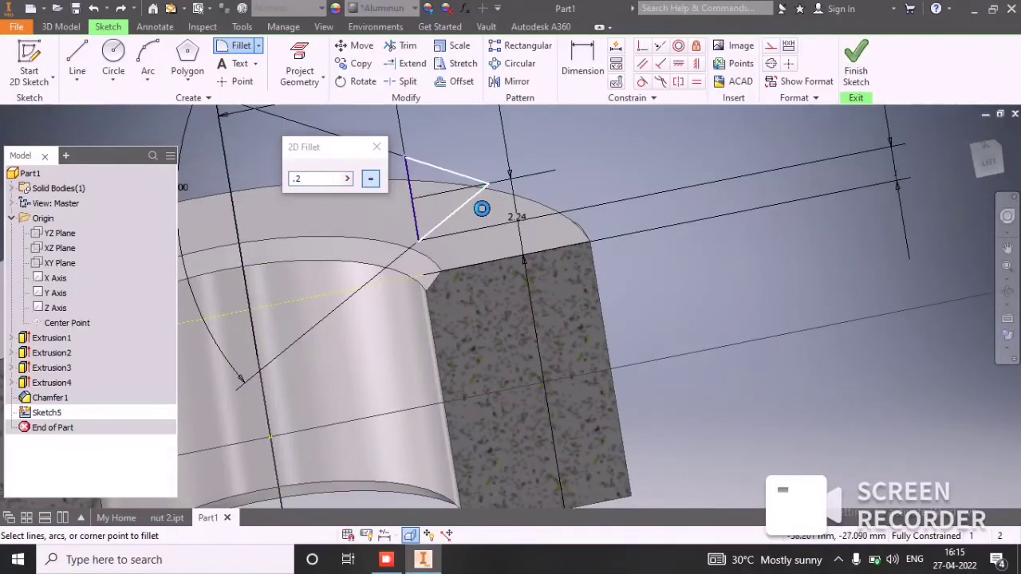
pyautogui.scroll(2, 473, 188)
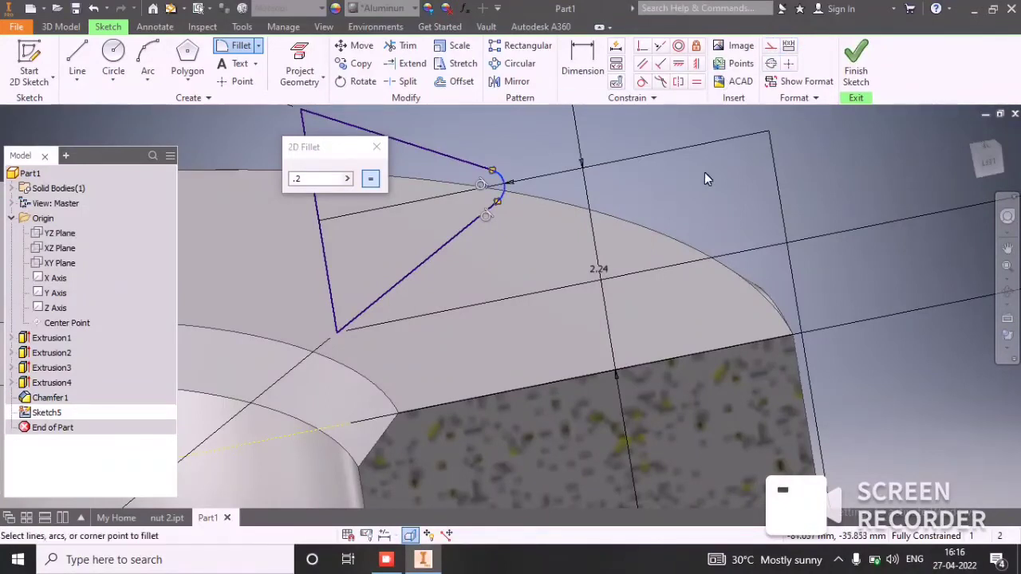
pyautogui.click(856, 64)
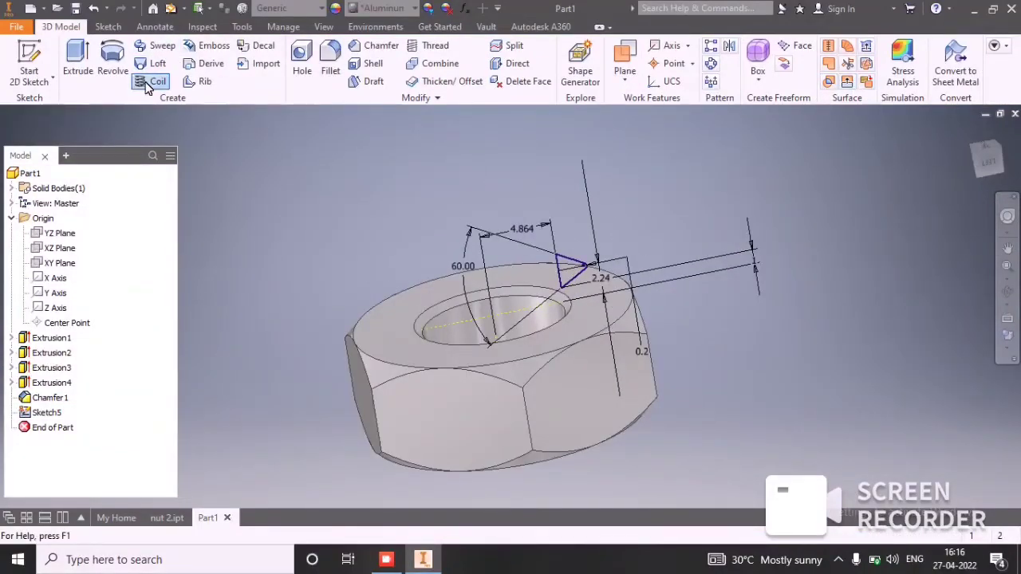
# Start a coil of the triangle profile about the Y axis, running down through the nut, defined by Pitch and Height.
pyautogui.click(147, 84)
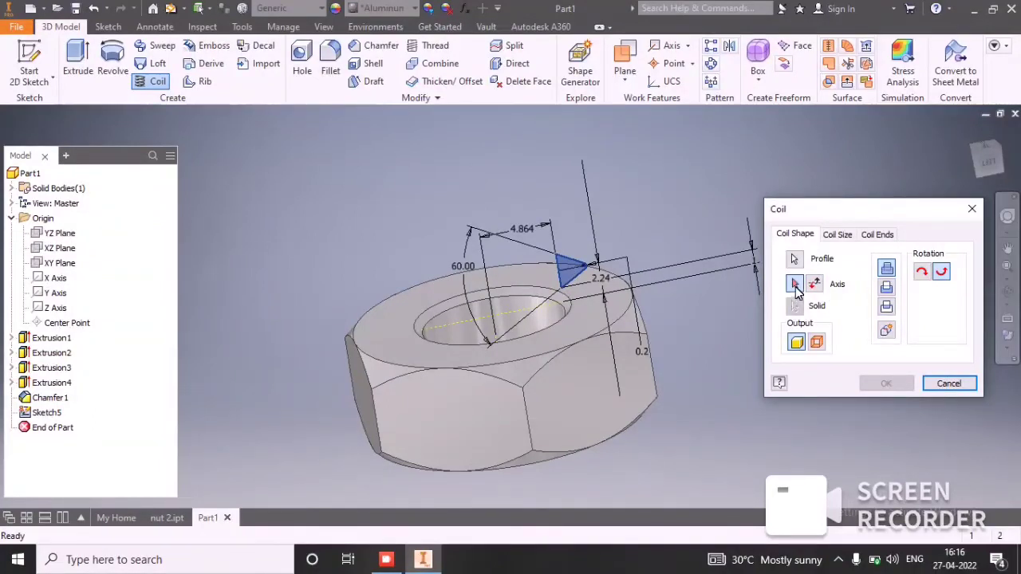
pyautogui.click(61, 293)
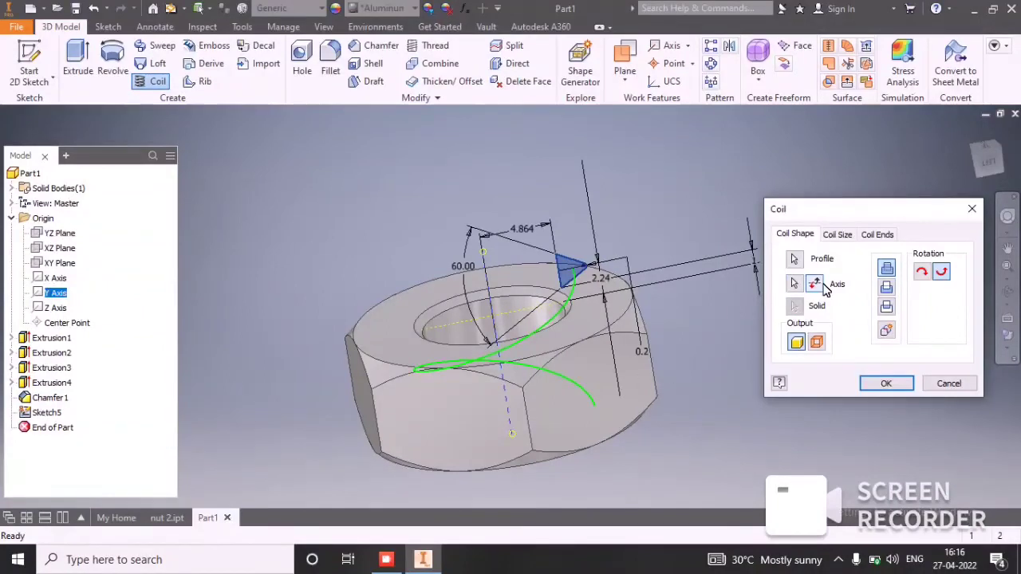
pyautogui.click(852, 236)
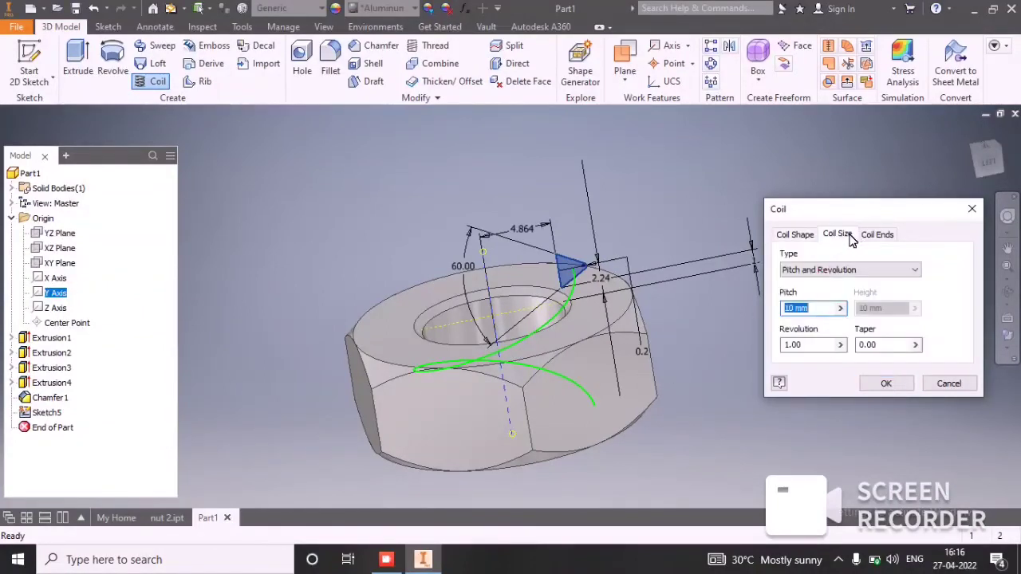
pyautogui.scroll(-3, 738, 319)
pyautogui.click(841, 272)
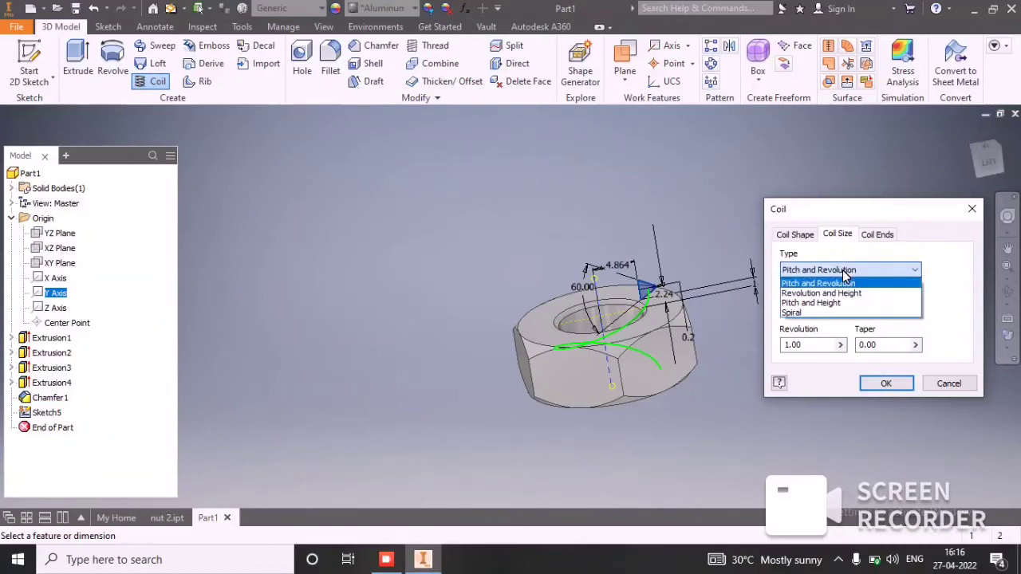
pyautogui.click(839, 302)
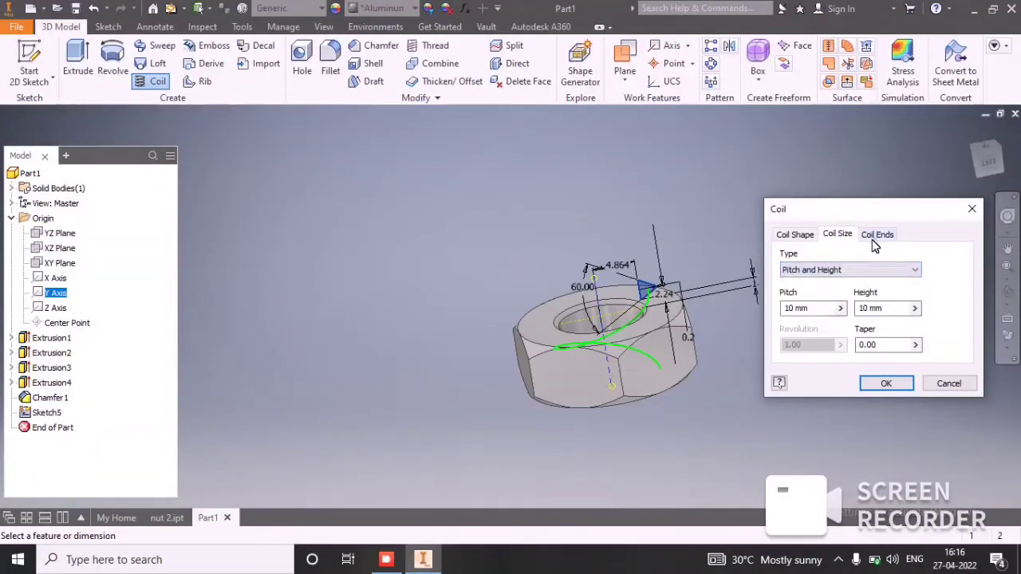
# Set the coil's pitch to 1.7 mm and its height to 12 mm.
pyautogui.click(840, 308)
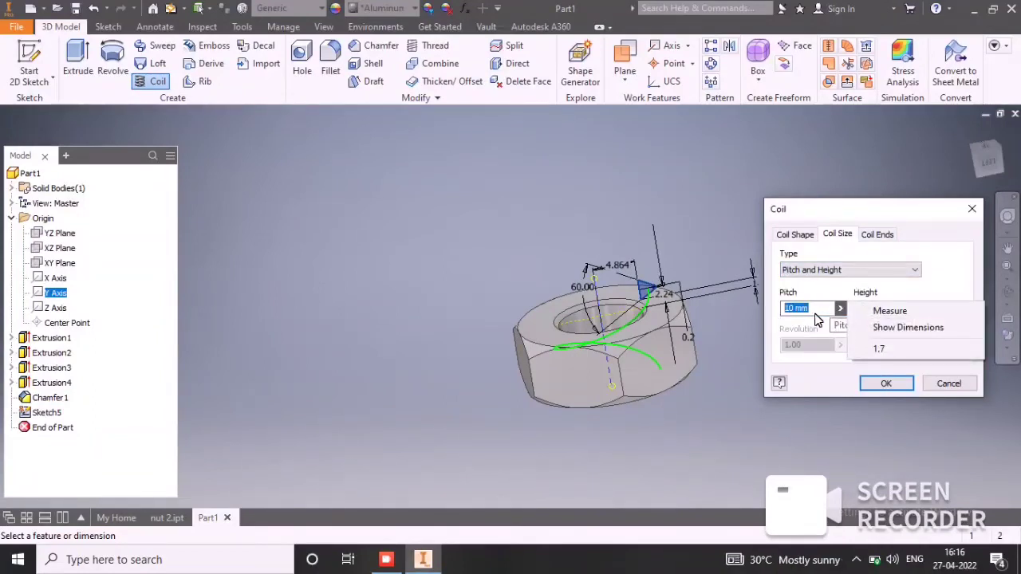
pyautogui.click(912, 349)
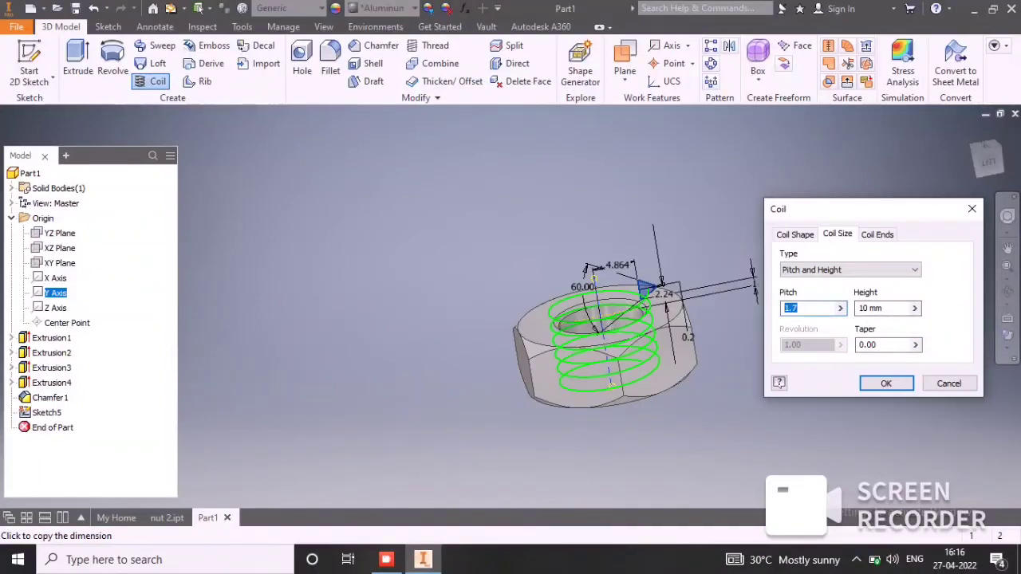
pyautogui.press('Tab')
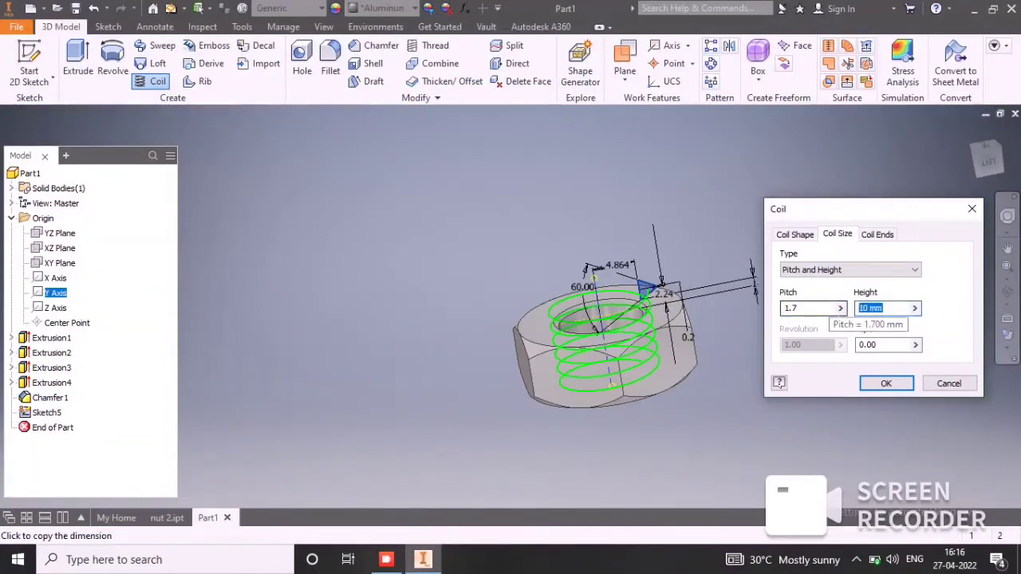
pyautogui.write('1')
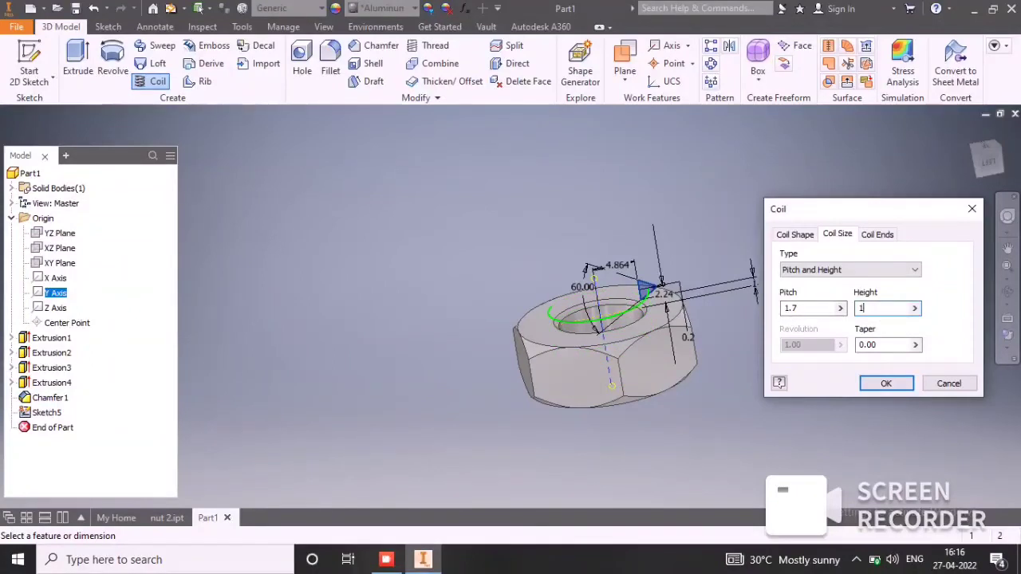
pyautogui.write('2')
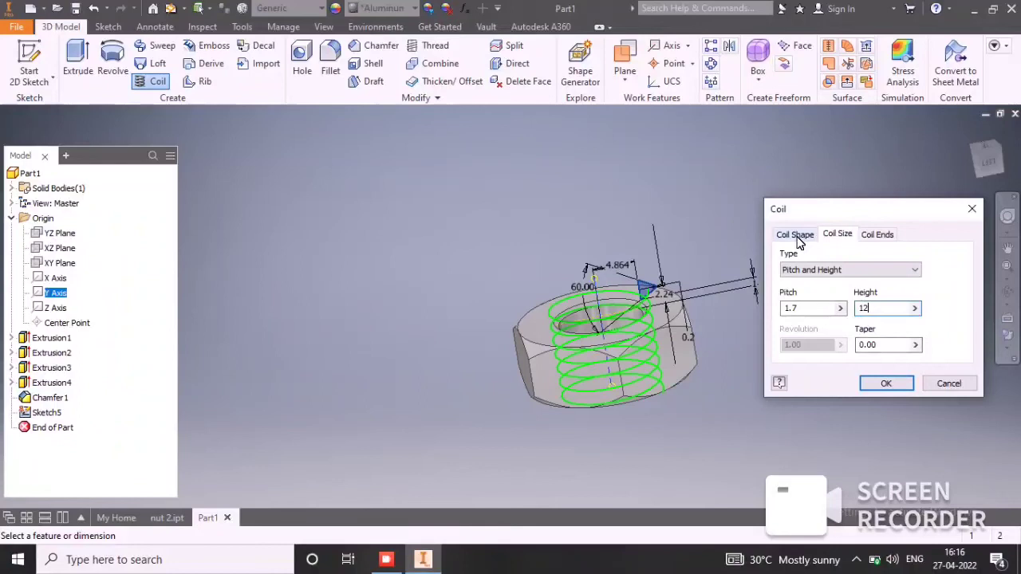
# Create the coil as a cut to form the internal thread, and inspect the threads inside the hole.
pyautogui.click(794, 234)
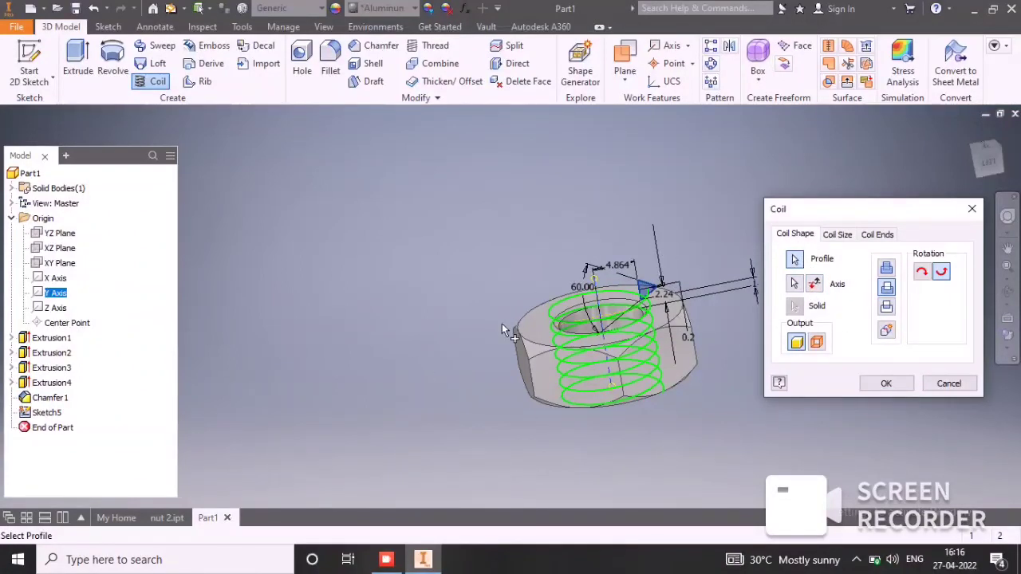
pyautogui.click(886, 384)
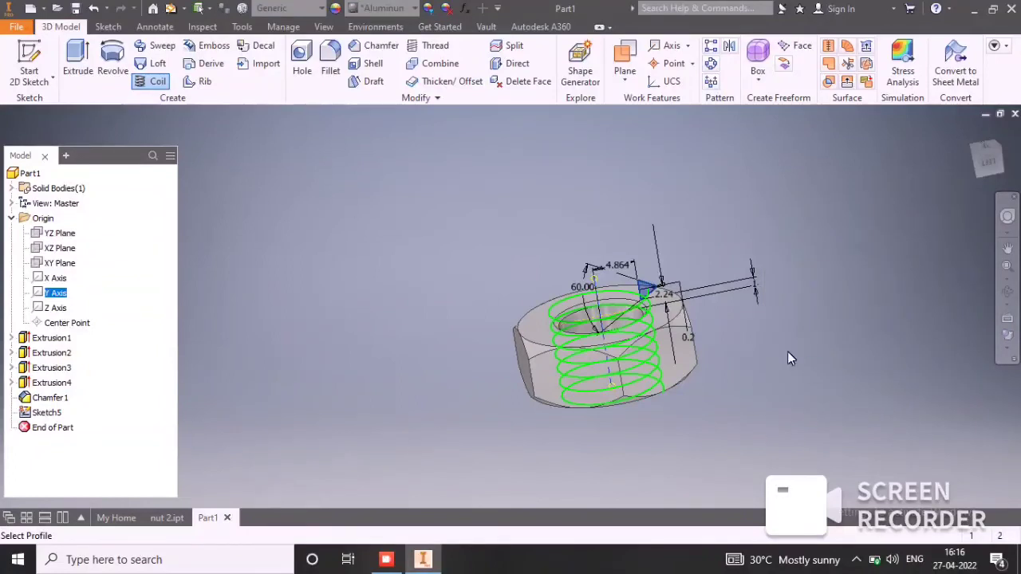
pyautogui.keyDown('shift'); pyautogui.moveTo(678, 339); pyautogui.dragTo(675, 401, button='middle'); pyautogui.keyUp('shift')
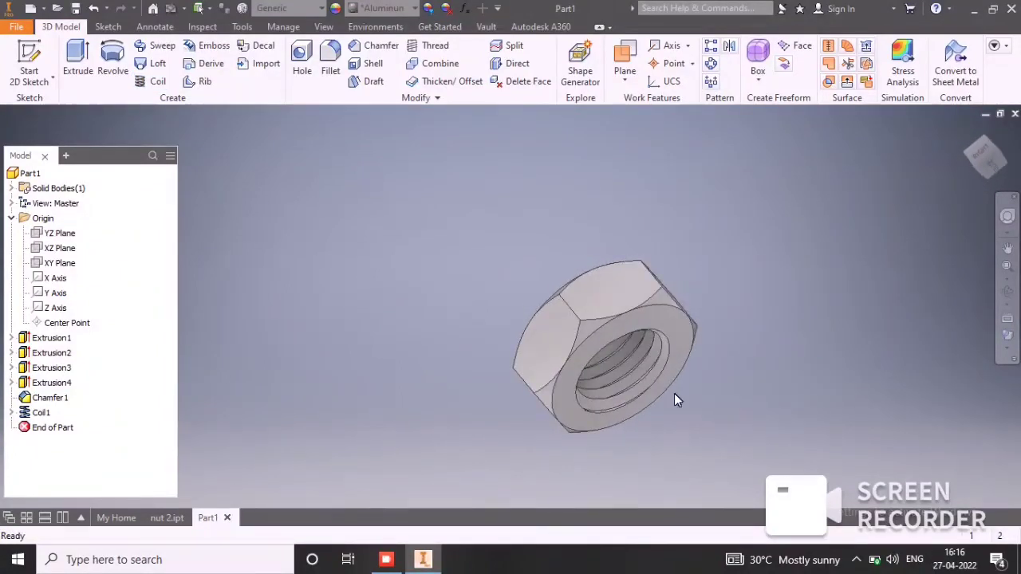
pyautogui.scroll(-3, 675, 399)
pyautogui.scroll(-3, 625, 392)
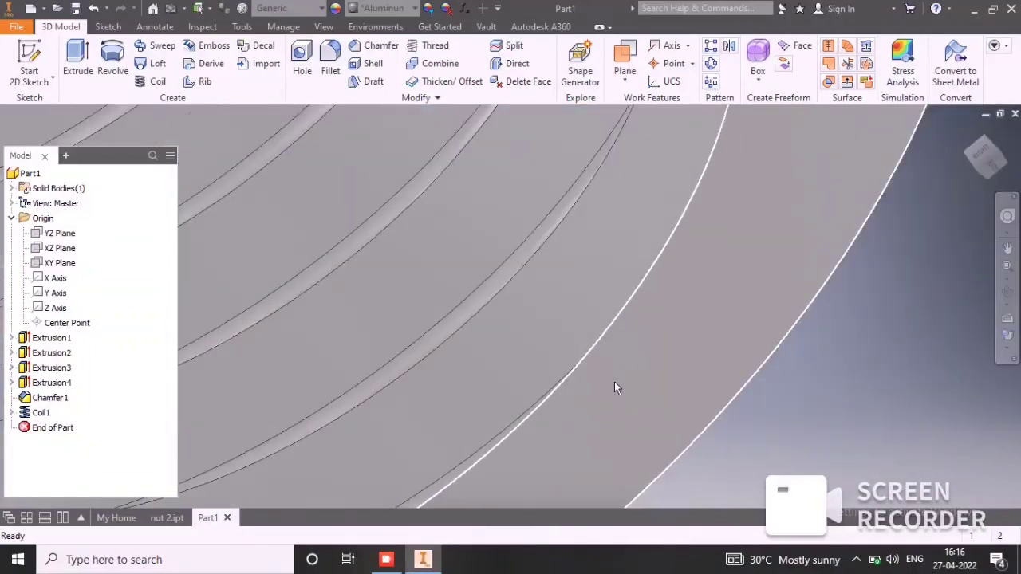
# Round the helical crest edge of the internal thread with a constant 0.2 mm edge fillet.
pyautogui.scroll(2, 615, 388)
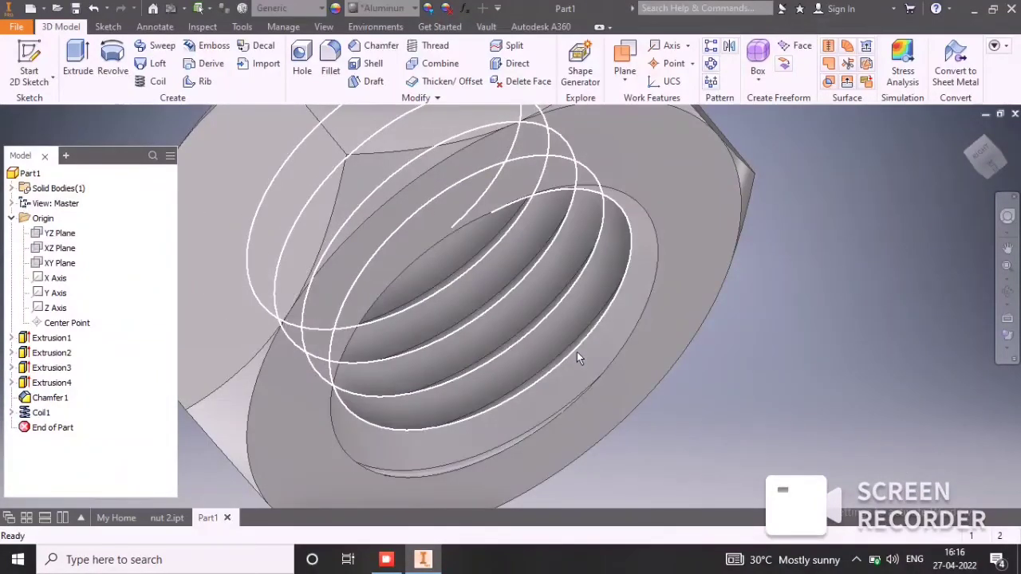
pyautogui.click(577, 355)
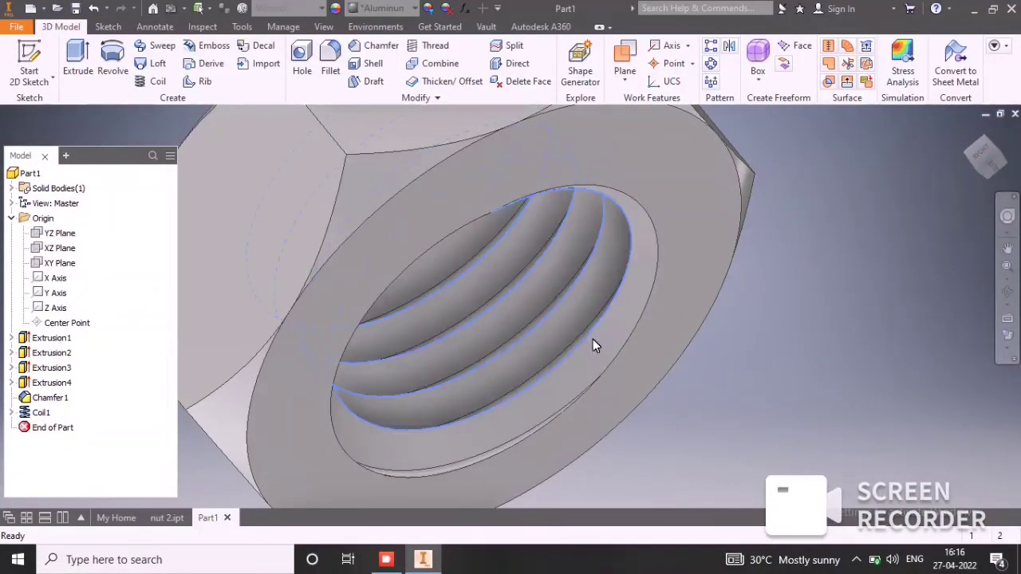
pyautogui.press('f')
pyautogui.click(624, 438)
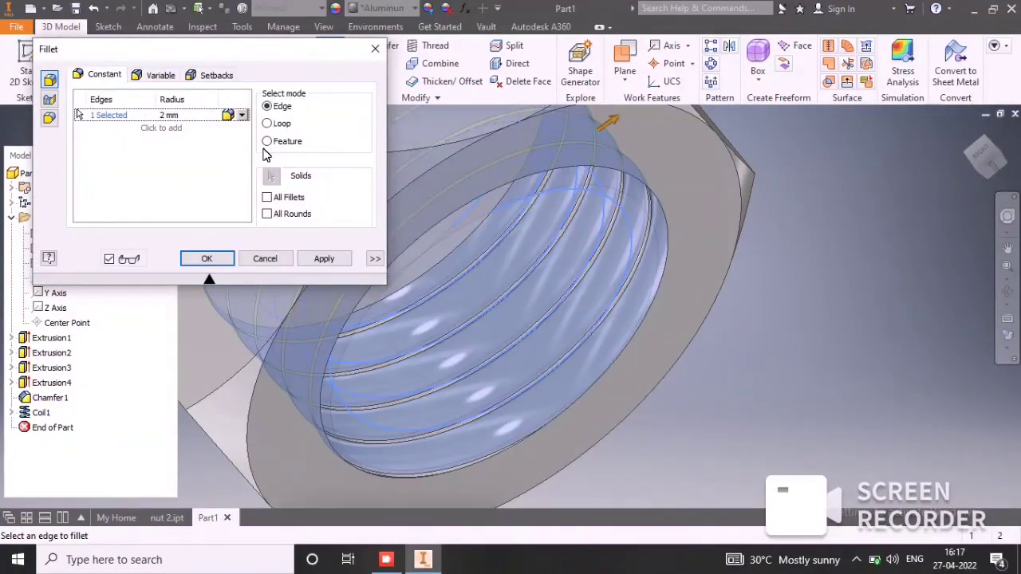
pyautogui.click(171, 115)
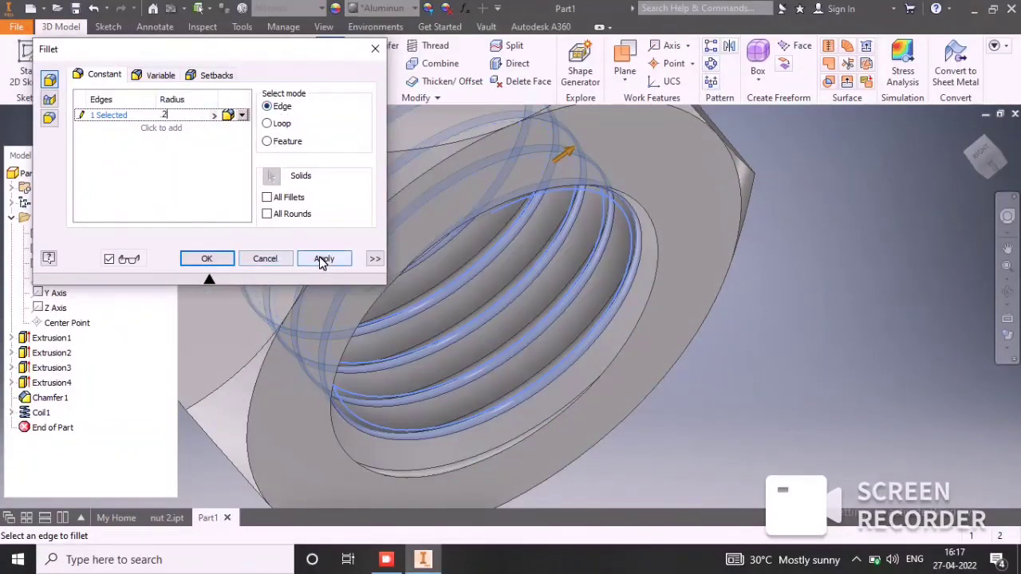
pyautogui.click(212, 253)
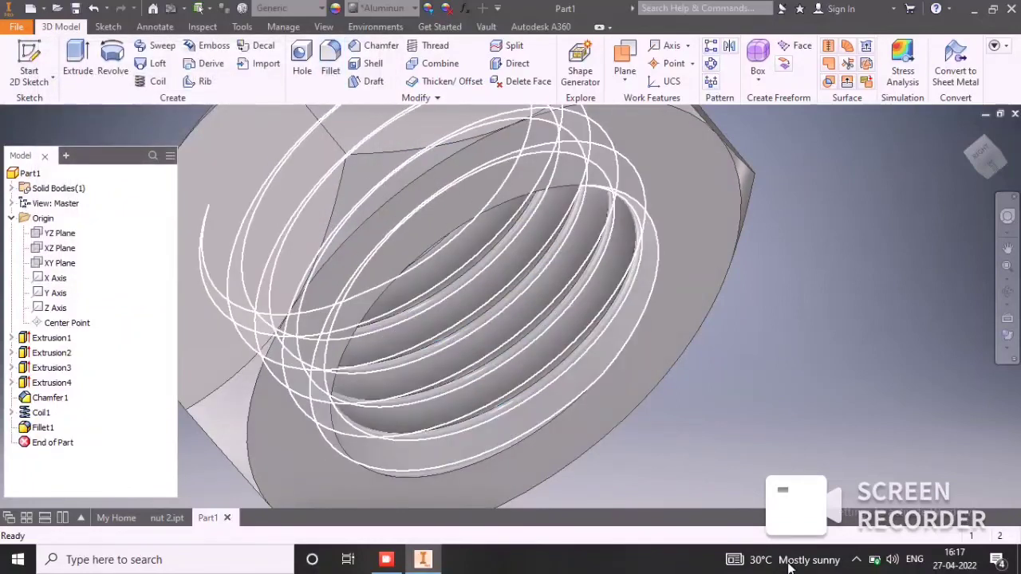
pyautogui.keyDown('shift'); pyautogui.moveTo(749, 418); pyautogui.dragTo(466, 417, button='middle'); pyautogui.keyUp('shift')
pyautogui.scroll(4, 699, 415)
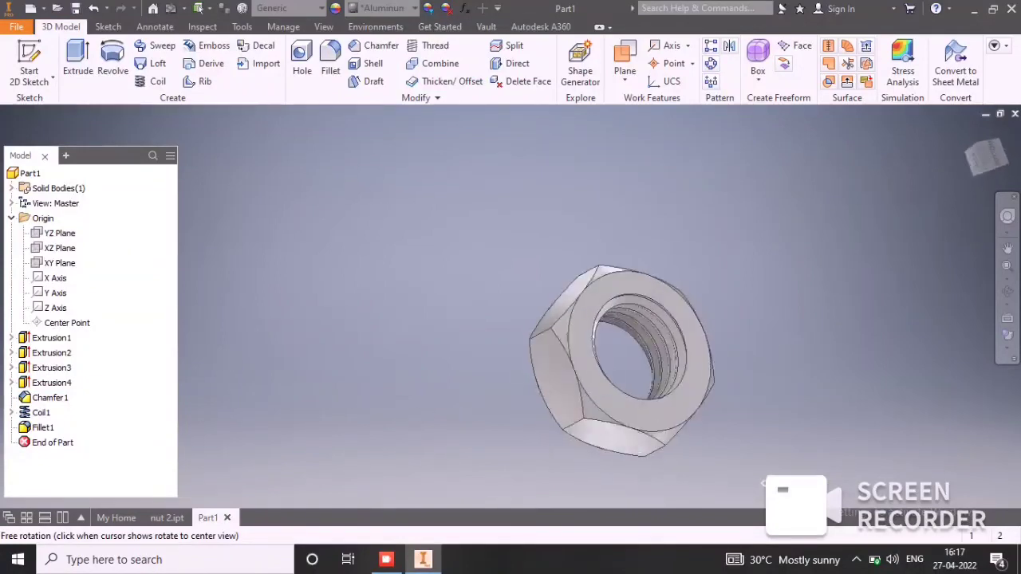